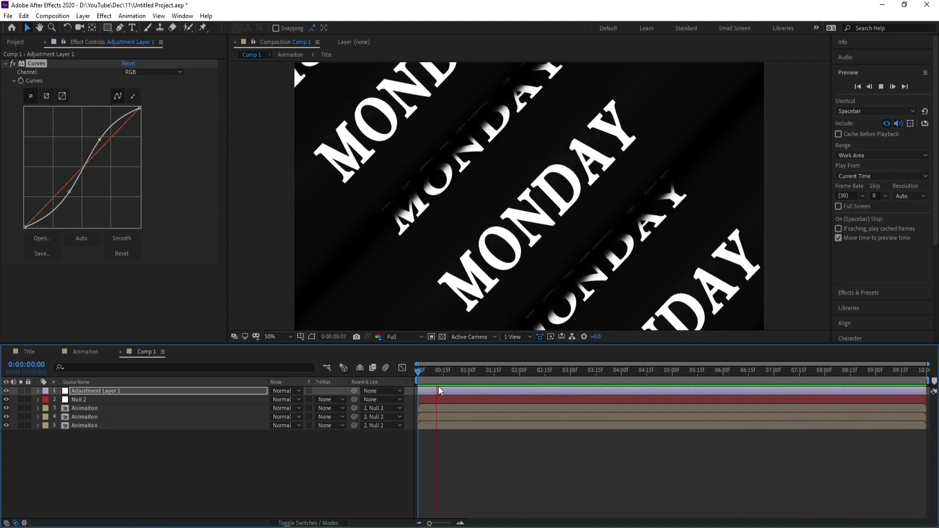
Play the finished MONDAY text animation and scrub through its timeline.
{"action": "key", "text": "space"}
{"action": "left_click_drag", "start_coordinate": [482, 371], "coordinate": [580, 366]}
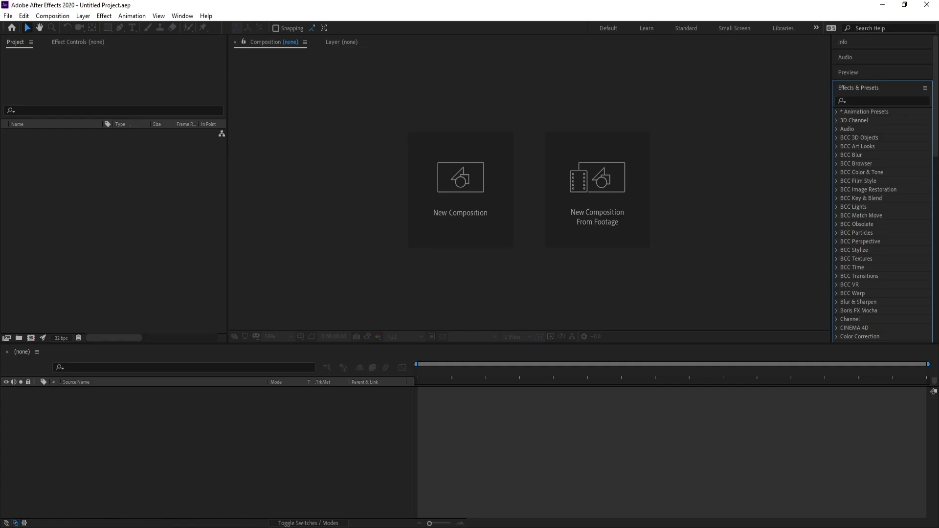
Create a new composition named Title with a width of 2000 px and a height of 350 px.
{"action": "left_click", "coordinate": [484, 188]}
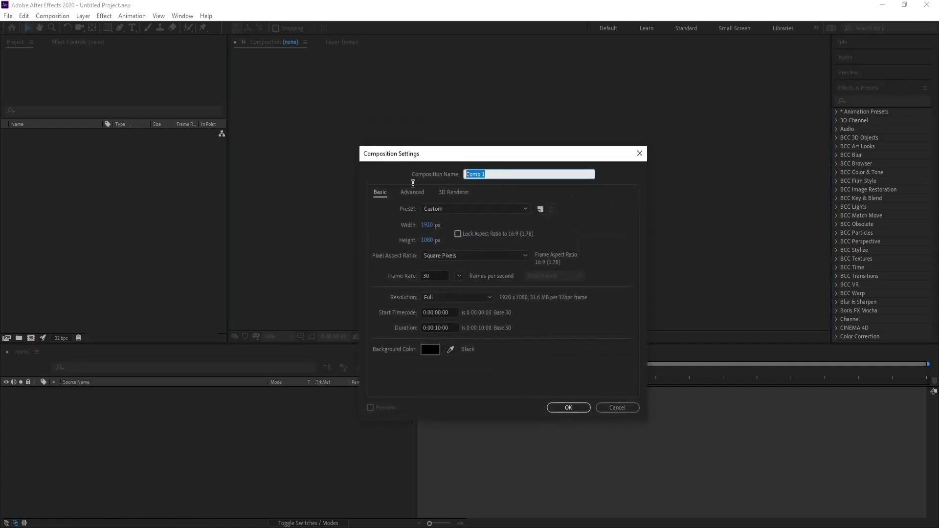
{"action": "type", "text": "Title"}
{"action": "left_click", "coordinate": [431, 227]}
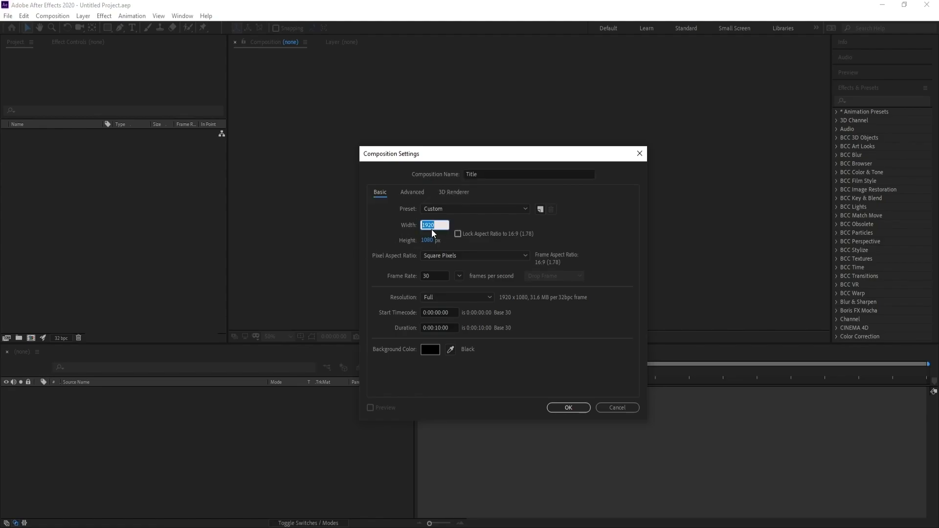
{"action": "type", "text": "2000"}
{"action": "left_click", "coordinate": [427, 240]}
{"action": "type", "text": "350"}
{"action": "left_click", "coordinate": [487, 357]}
{"action": "left_click", "coordinate": [563, 407]}
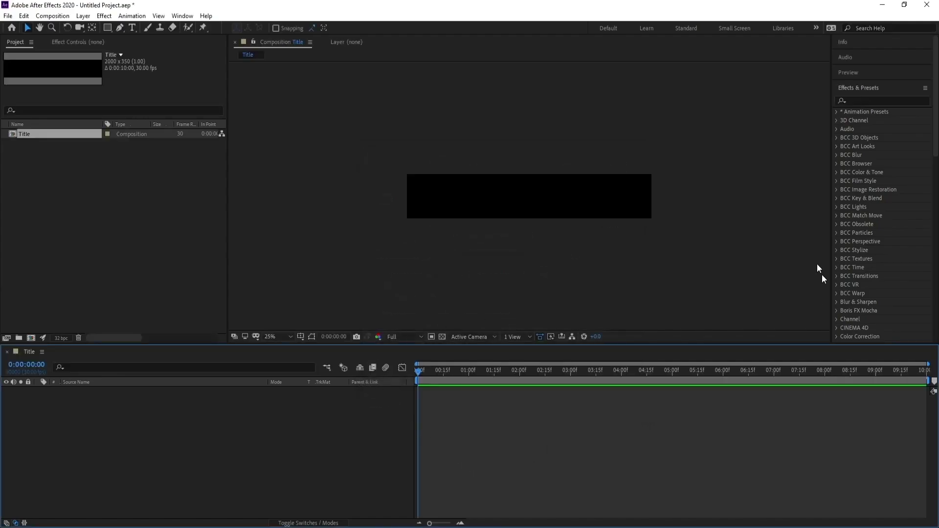
Start a new text layer near the middle of the Title composition.
{"action": "key", "text": "period"}
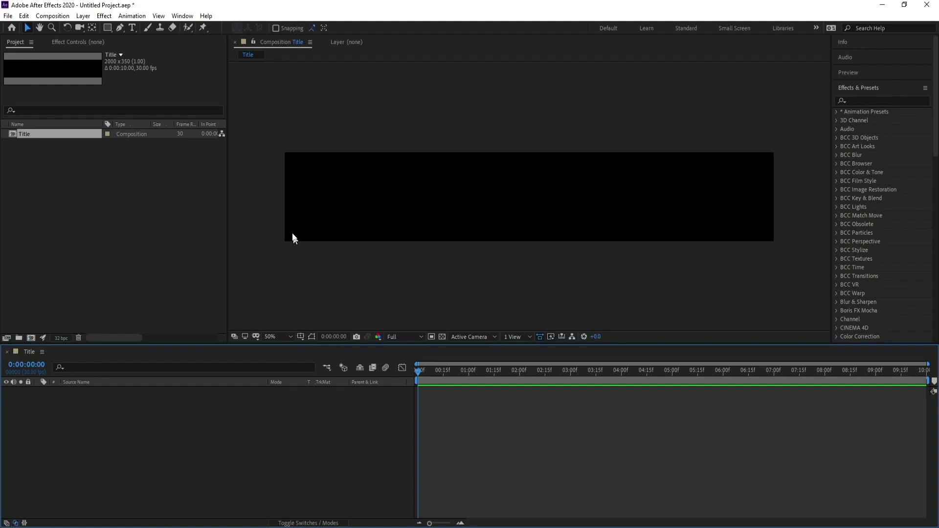
{"action": "left_click", "coordinate": [132, 27]}
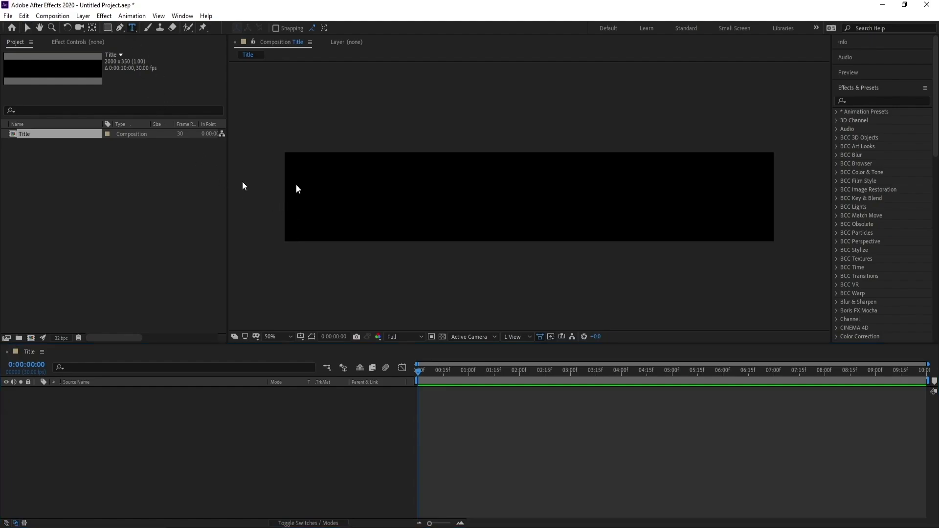
{"action": "left_click", "coordinate": [487, 195]}
{"action": "type", "text": "Ma"}
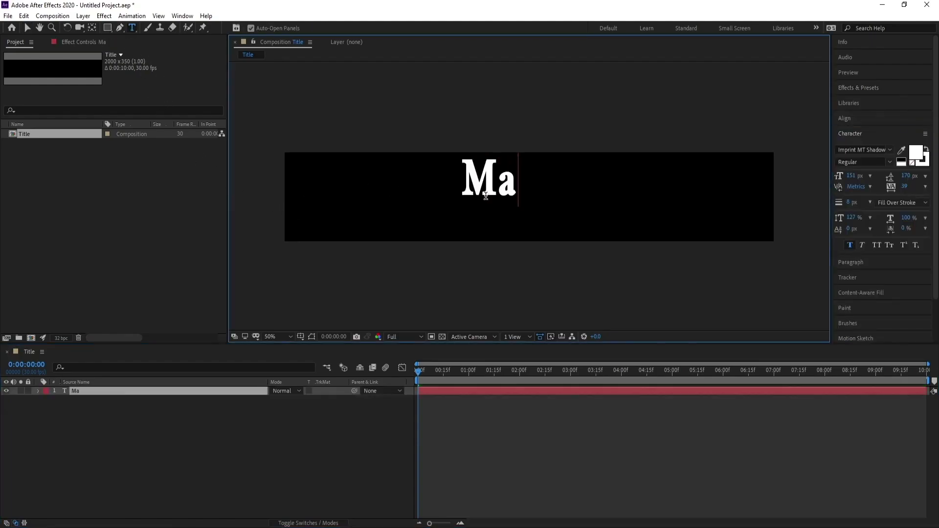
{"action": "key", "text": "BackSpace"}
{"action": "key", "text": "BackSpace"}
{"action": "type", "text": "m"}
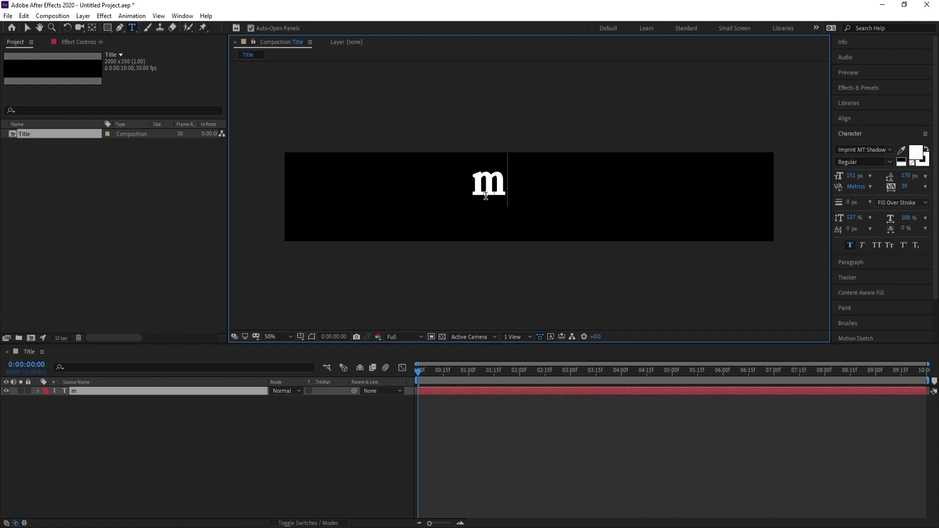
{"action": "key", "text": "BackSpace"}
{"action": "type", "text": "monday"}
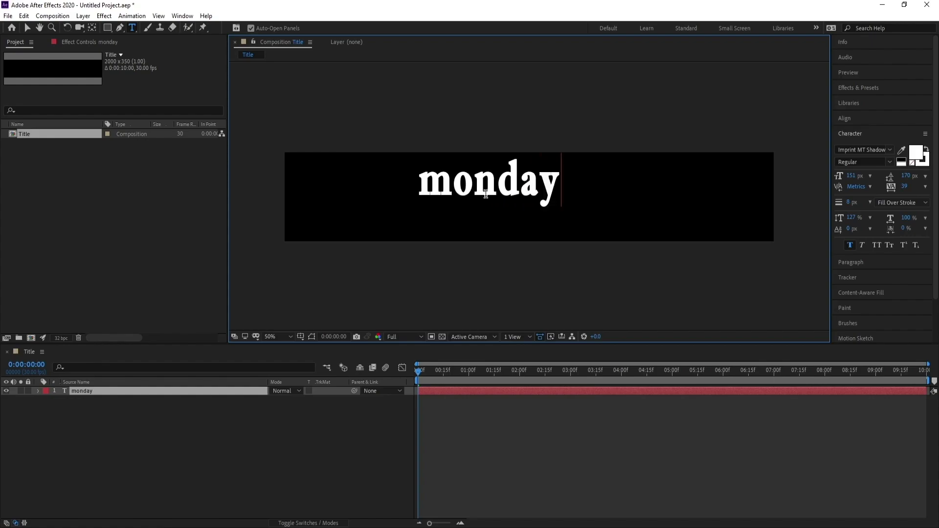
{"action": "key", "text": "BackSpace"}
{"action": "key", "text": "BackSpace"}
{"action": "key", "text": "BackSpace"}
{"action": "key", "text": "BackSpace"}
{"action": "key", "text": "BackSpace"}
{"action": "key", "text": "BackSpace"}
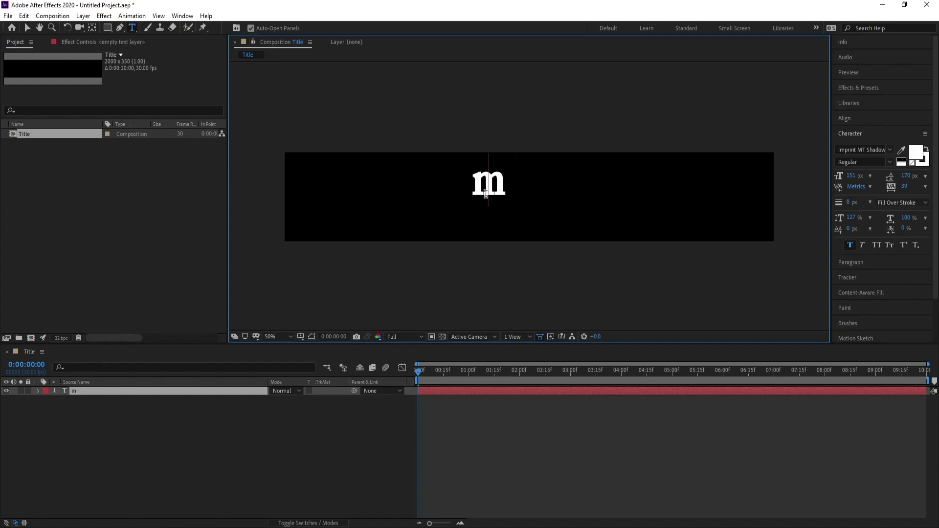
Enter MONDAY in capitals as the text layer's content and finish the text editing.
{"action": "type", "text": "M"}
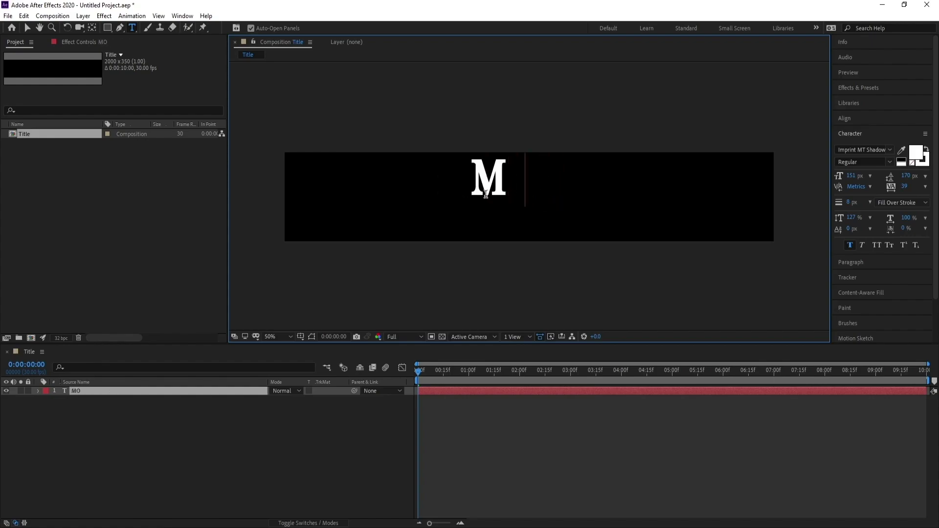
{"action": "type", "text": "ONDA"}
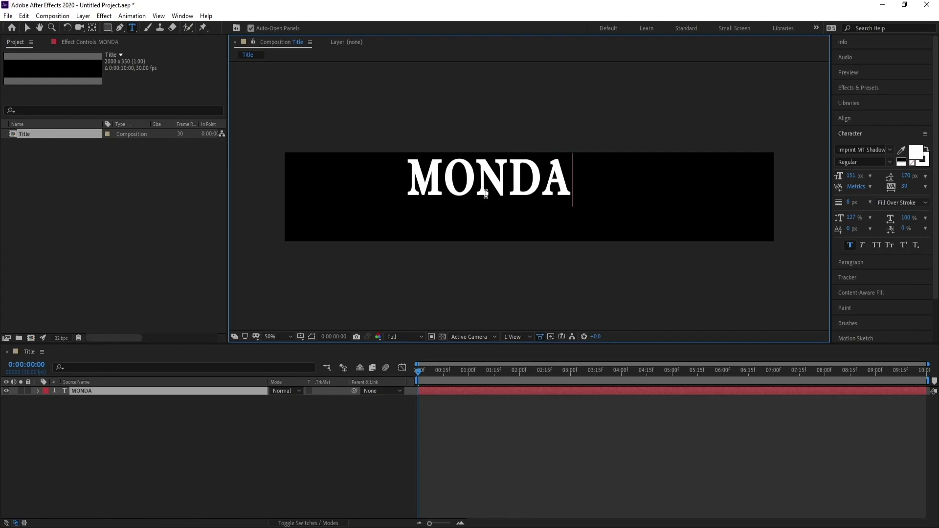
{"action": "type", "text": "Y"}
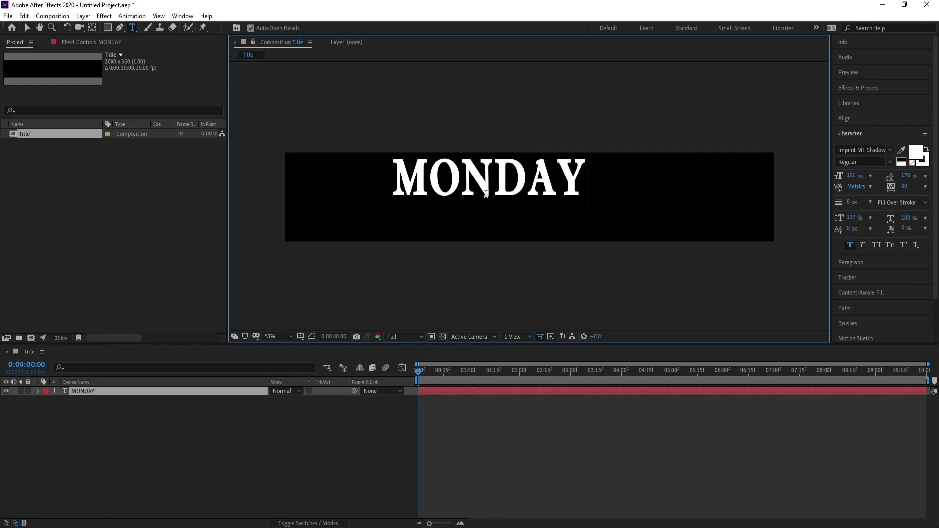
{"action": "left_click", "coordinate": [28, 29]}
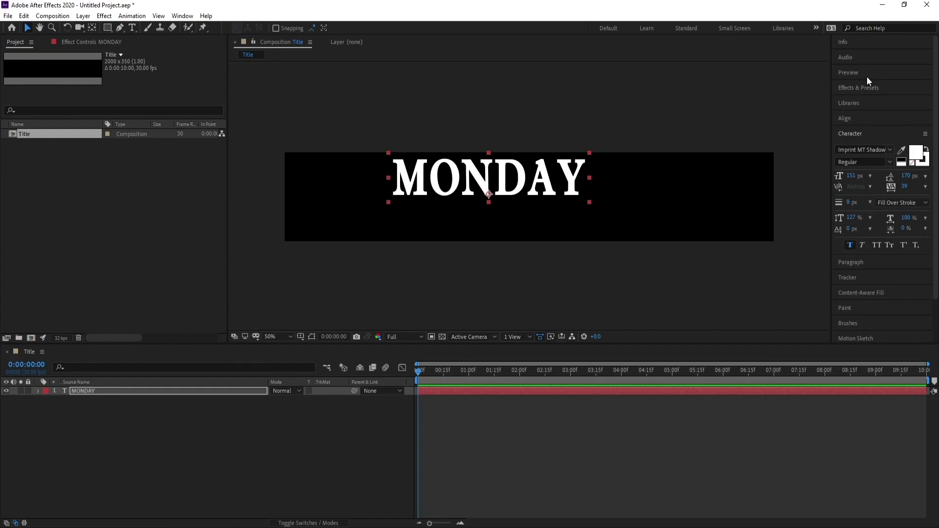
Center the MONDAY text layer horizontally and vertically in the composition.
{"action": "left_click", "coordinate": [867, 123]}
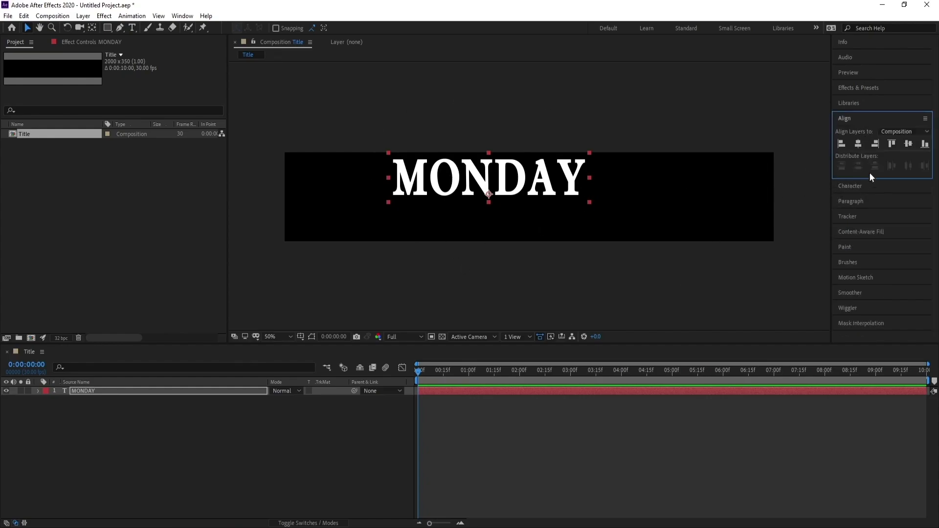
{"action": "left_click", "coordinate": [857, 145]}
{"action": "left_click", "coordinate": [910, 145]}
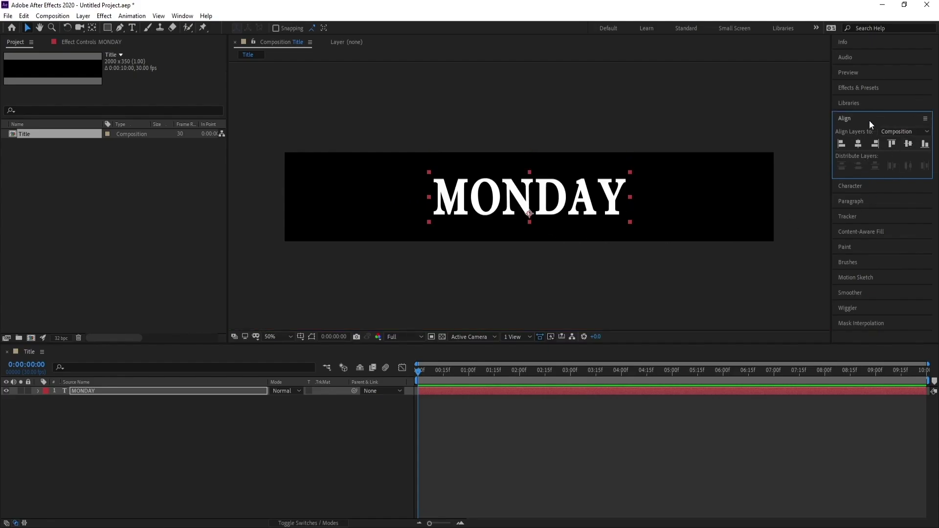
{"action": "left_click", "coordinate": [182, 15]}
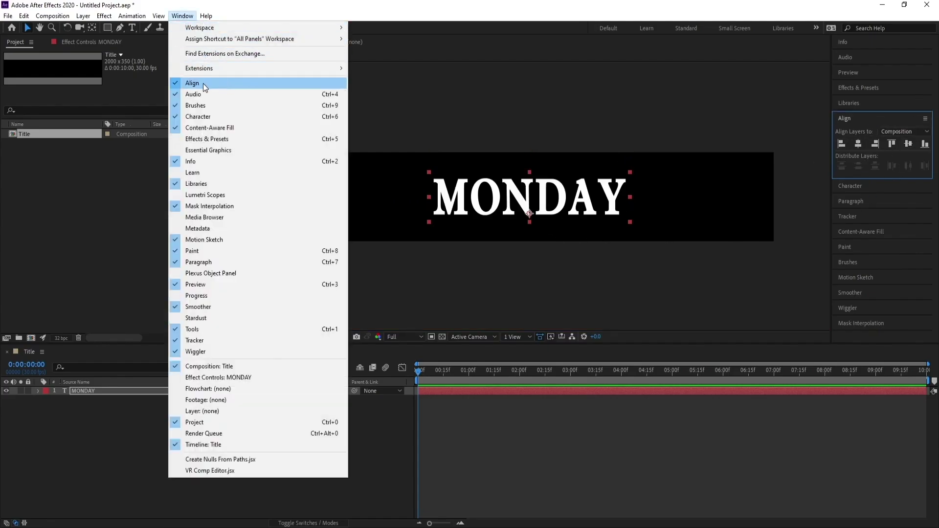
{"action": "left_click", "coordinate": [190, 15]}
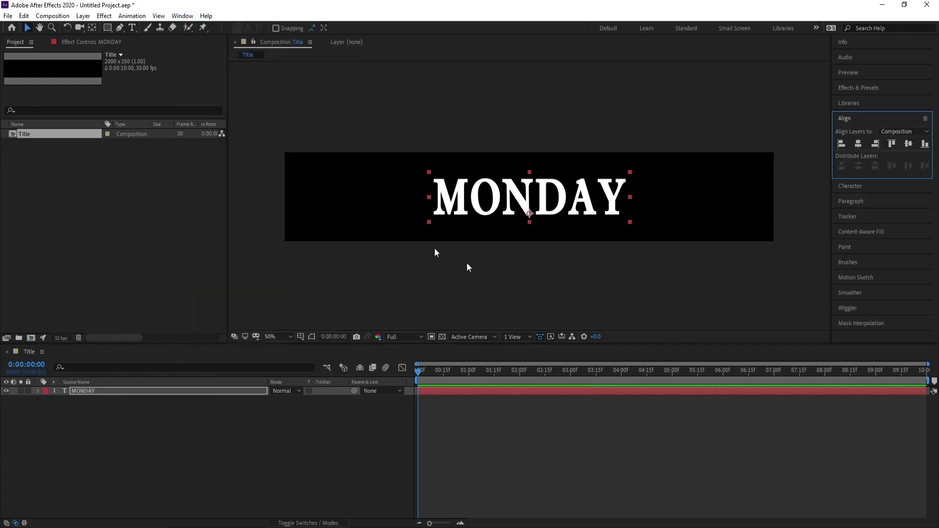
{"action": "left_click", "coordinate": [591, 292]}
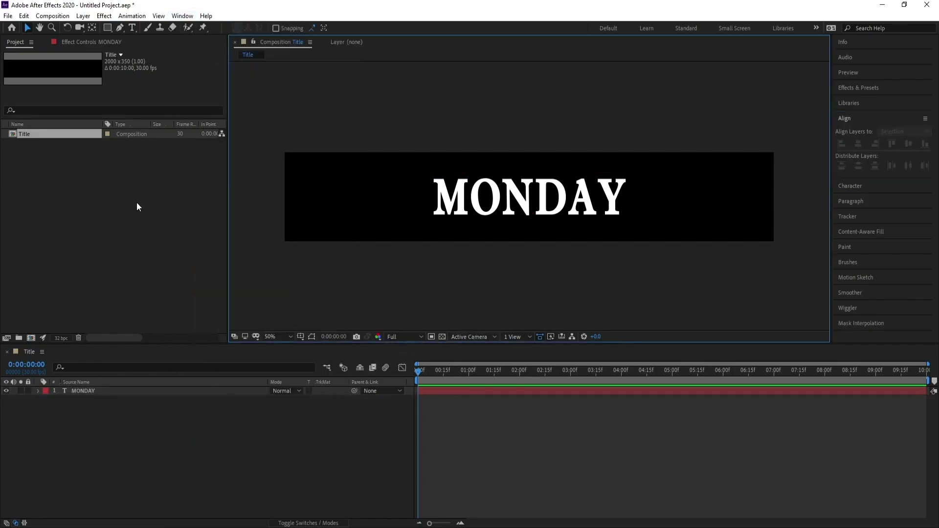
Create a second composition named Animation, 2000 px wide and 2000 px high.
{"action": "left_click", "coordinate": [52, 16]}
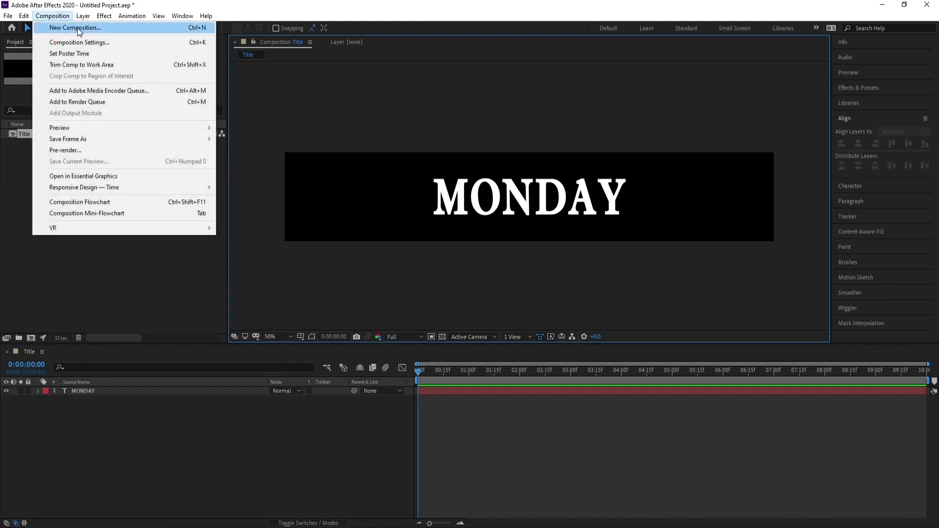
{"action": "left_click", "coordinate": [76, 25]}
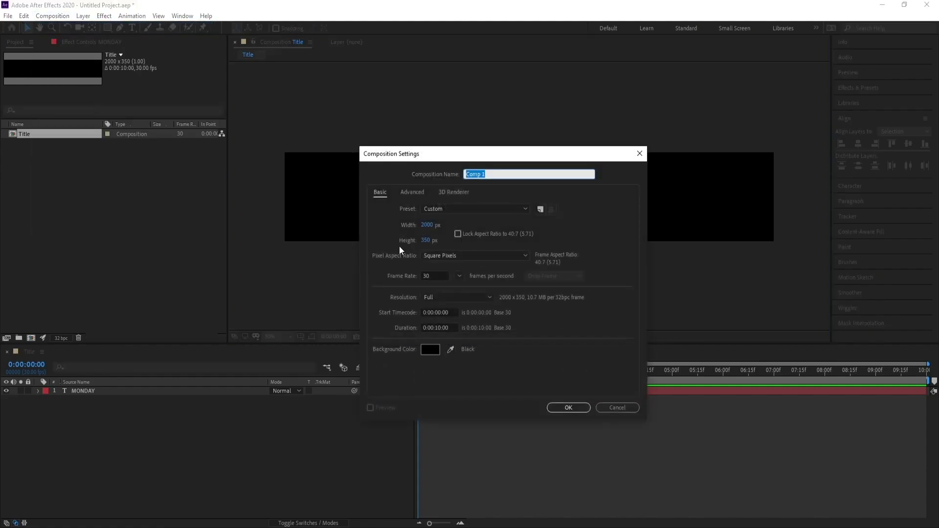
{"action": "left_click", "coordinate": [425, 240]}
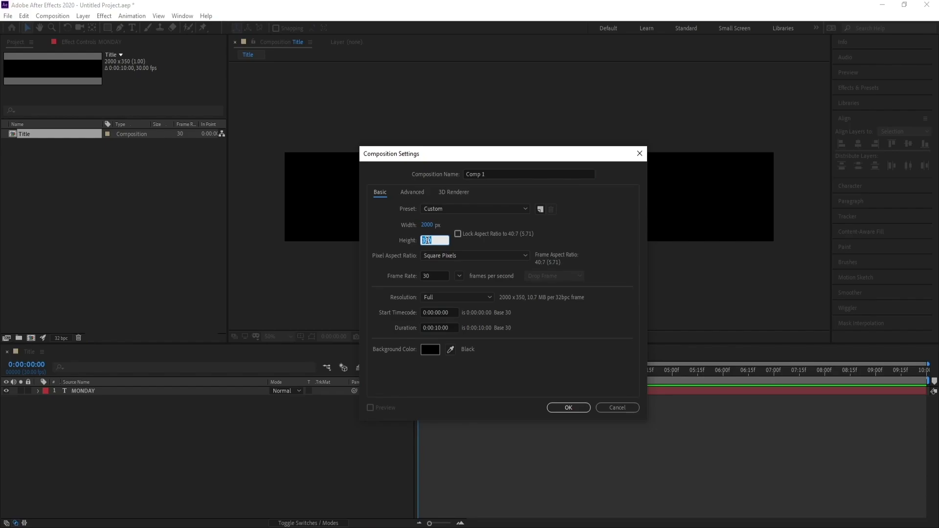
{"action": "type", "text": "2000"}
{"action": "left_click", "coordinate": [558, 174]}
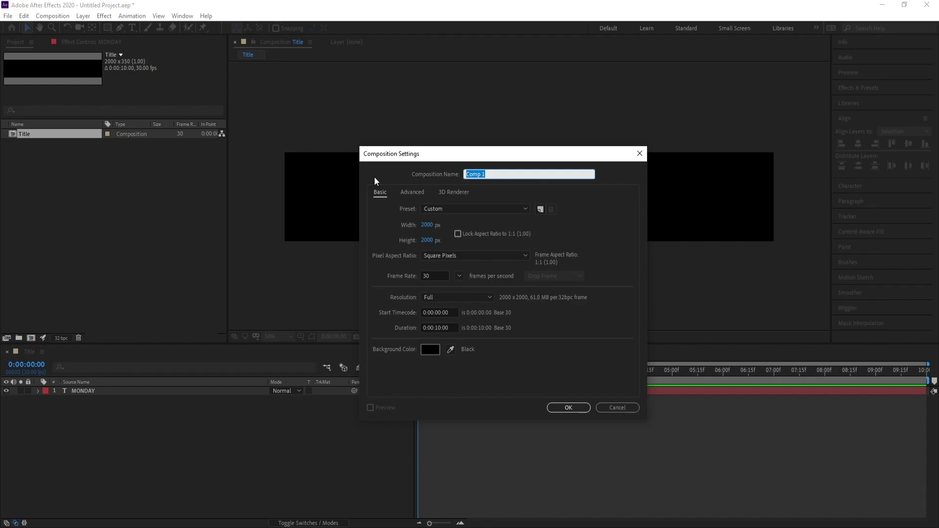
{"action": "type", "text": "Animation"}
{"action": "left_click", "coordinate": [563, 409]}
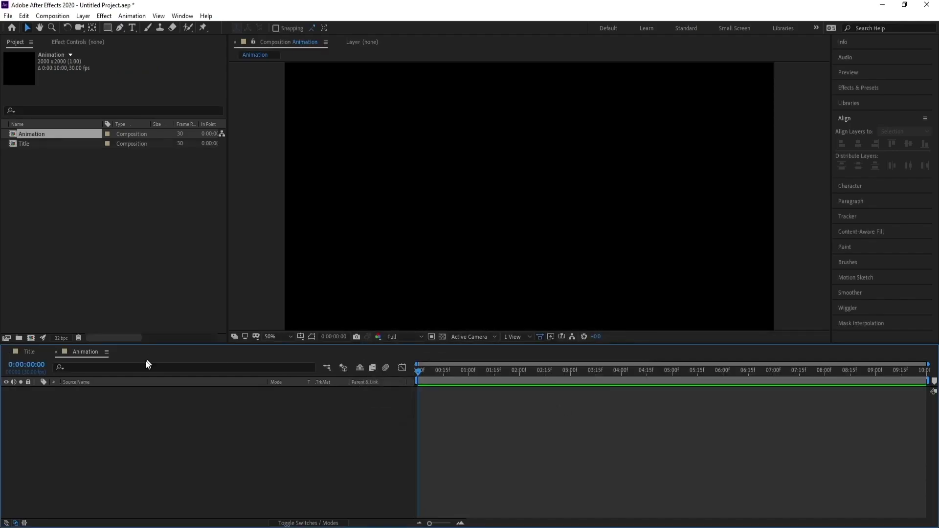
Place the Title composition as a layer in the Animation composition.
{"action": "left_click", "coordinate": [28, 145]}
{"action": "left_click_drag", "start_coordinate": [30, 145], "coordinate": [107, 418]}
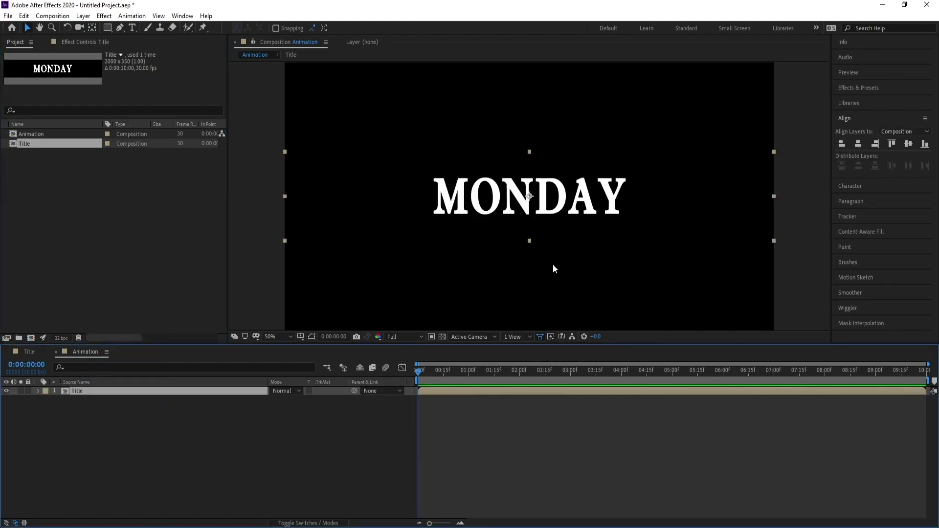
{"action": "scroll", "coordinate": [563, 235], "scroll_direction": "down", "scroll_amount": 4}
{"action": "scroll", "coordinate": [567, 224], "scroll_direction": "up", "scroll_amount": 2}
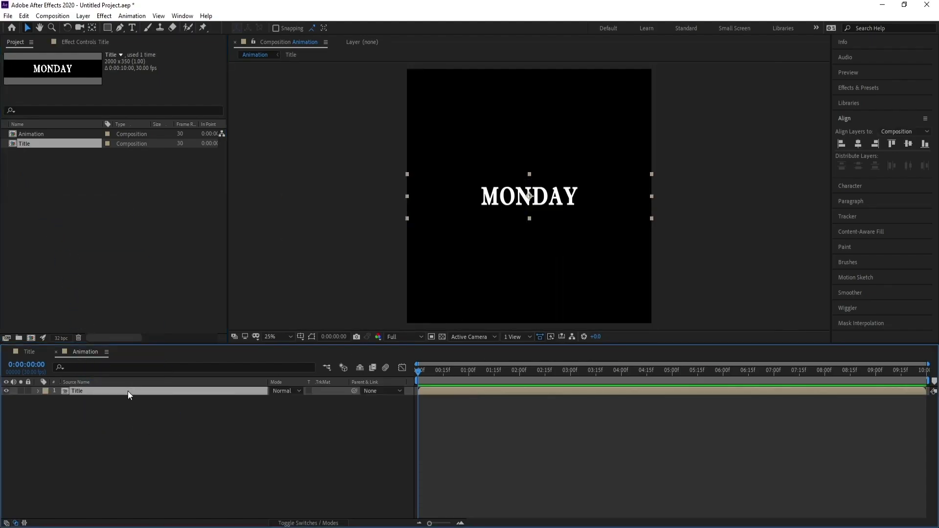
Set the Title layer's rotation to -90 degrees so the text runs vertically.
{"action": "key", "text": "r"}
{"action": "left_click", "coordinate": [291, 401]}
{"action": "type", "text": "-90"}
{"action": "key", "text": "Return"}
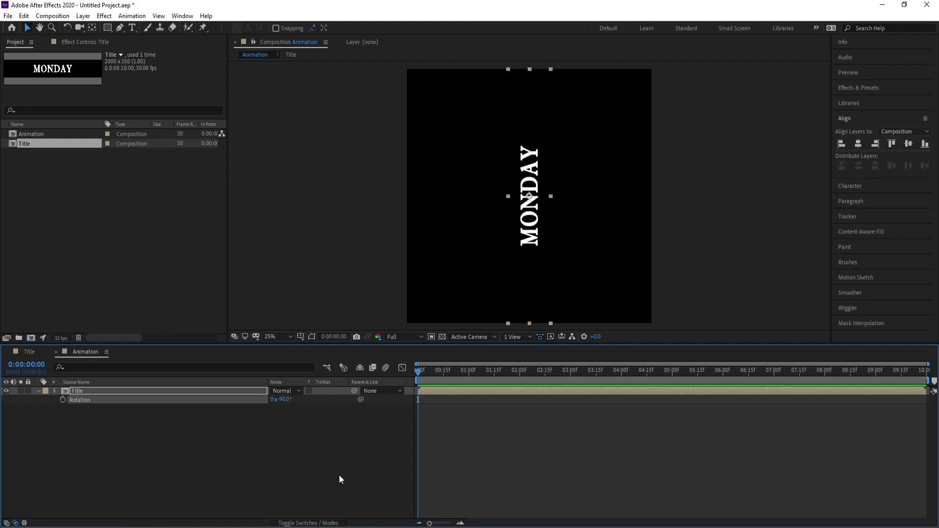
{"action": "left_click", "coordinate": [340, 476]}
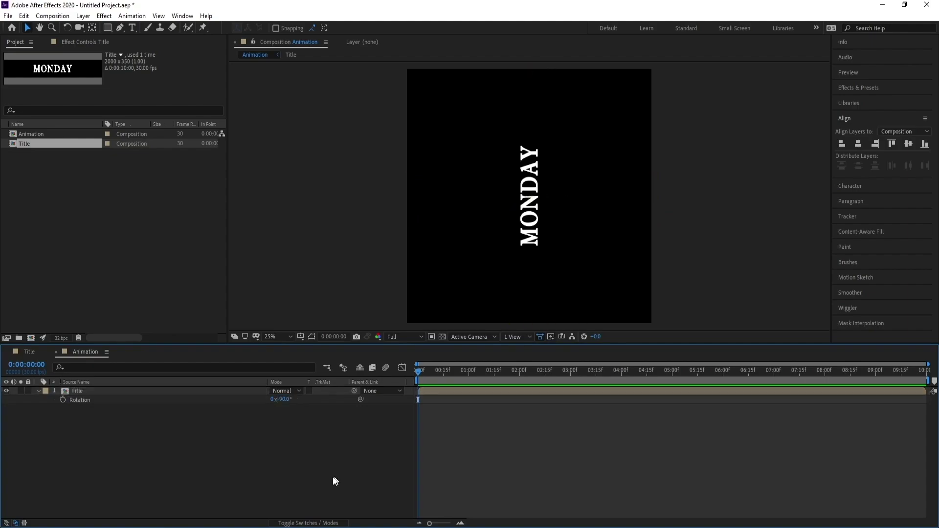
Find the CC RepeTile effect and apply it to the Title layer.
{"action": "left_click", "coordinate": [95, 389]}
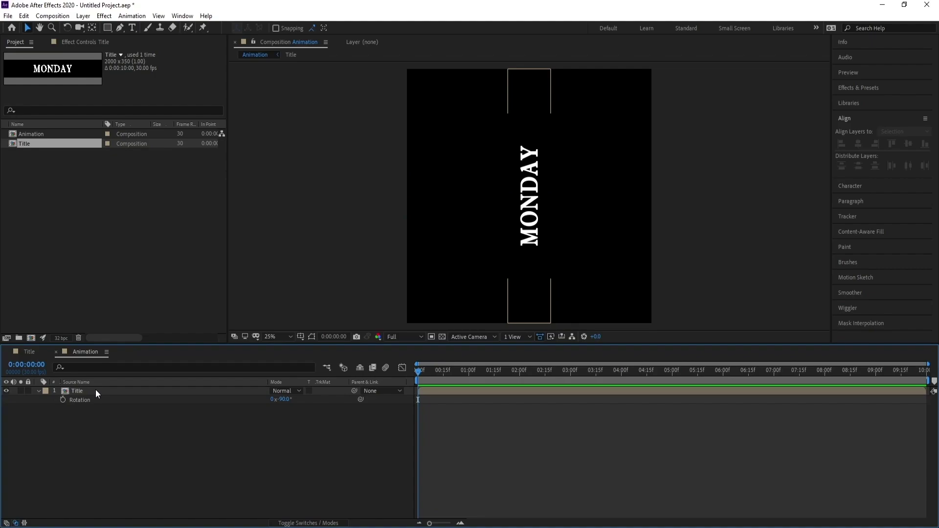
{"action": "left_click", "coordinate": [865, 90]}
{"action": "left_click", "coordinate": [864, 102]}
{"action": "type", "text": "cc re"}
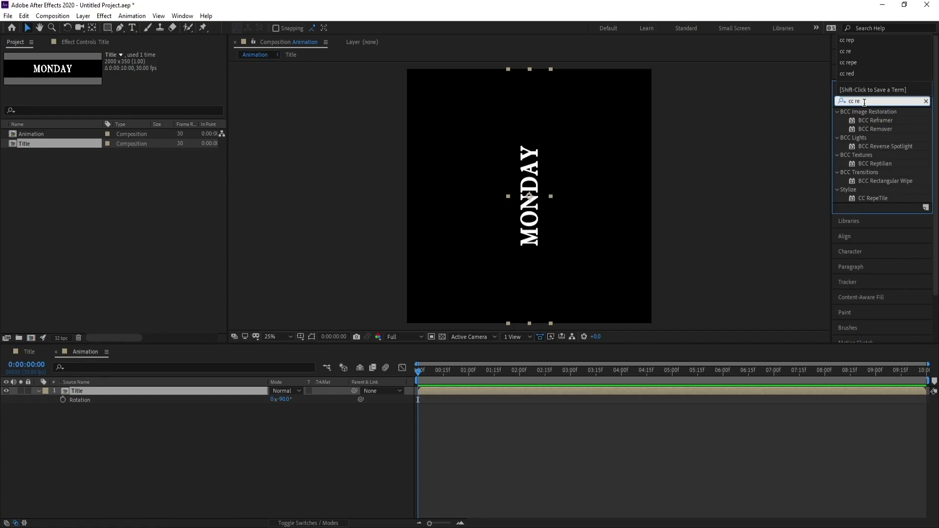
{"action": "left_click", "coordinate": [883, 199]}
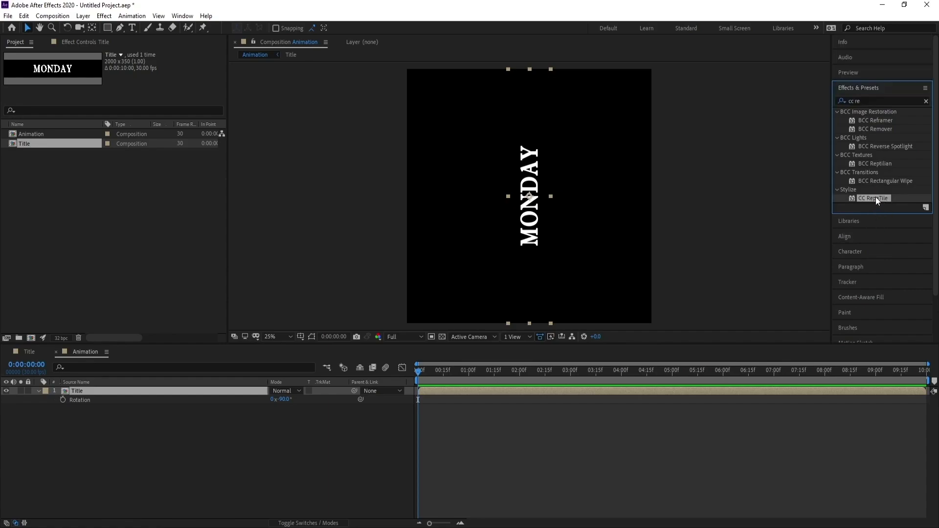
{"action": "left_click_drag", "start_coordinate": [876, 197], "coordinate": [636, 392]}
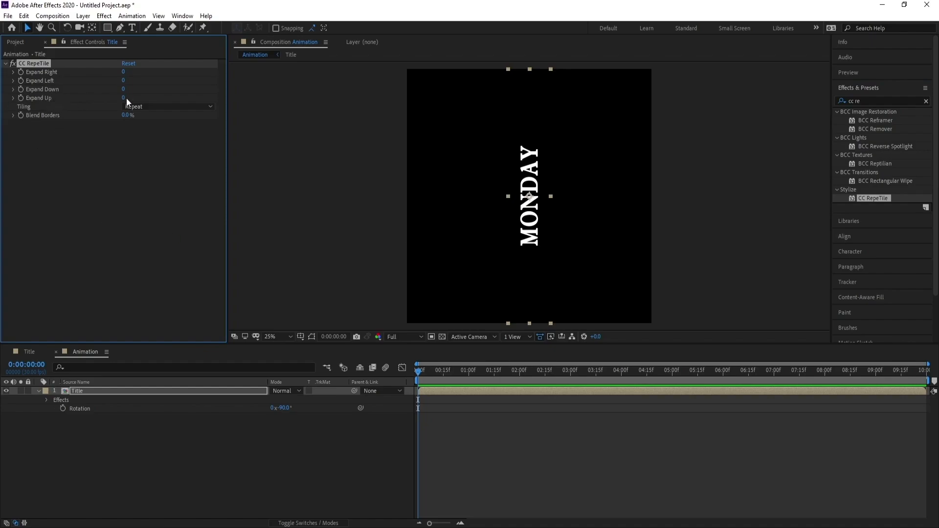
Set the Title layer's CC RepeTile Expand Down to 300 and Expand Up to 2000.
{"action": "left_click_drag", "start_coordinate": [122, 89], "coordinate": [201, 102]}
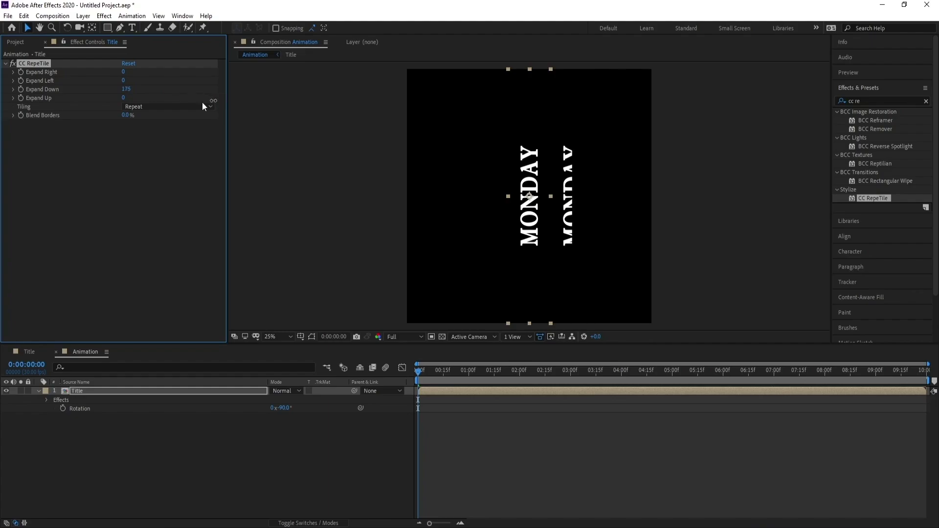
{"action": "left_click", "coordinate": [127, 90]}
{"action": "type", "text": "300"}
{"action": "key", "text": "Return"}
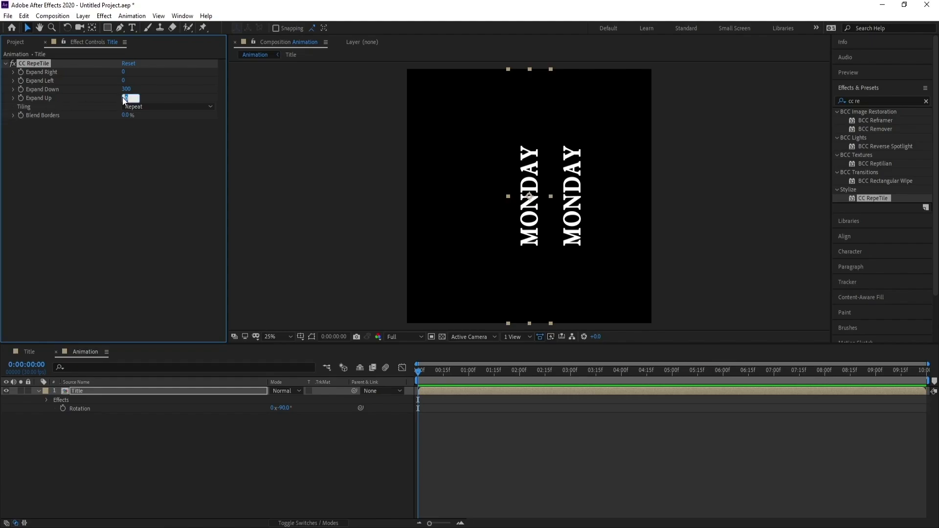
{"action": "type", "text": "2000"}
{"action": "key", "text": "Return"}
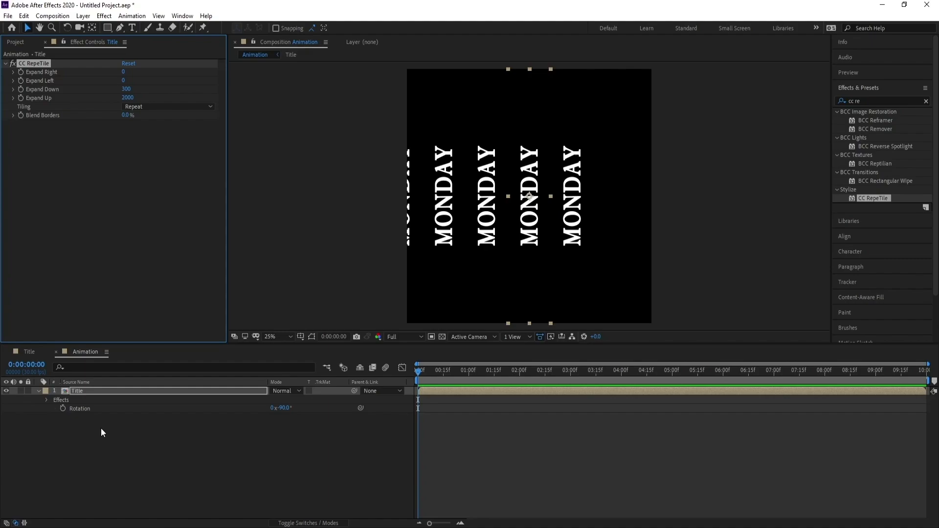
Add a null object above the Title layer and parent Title to Null 1.
{"action": "left_click", "coordinate": [100, 394]}
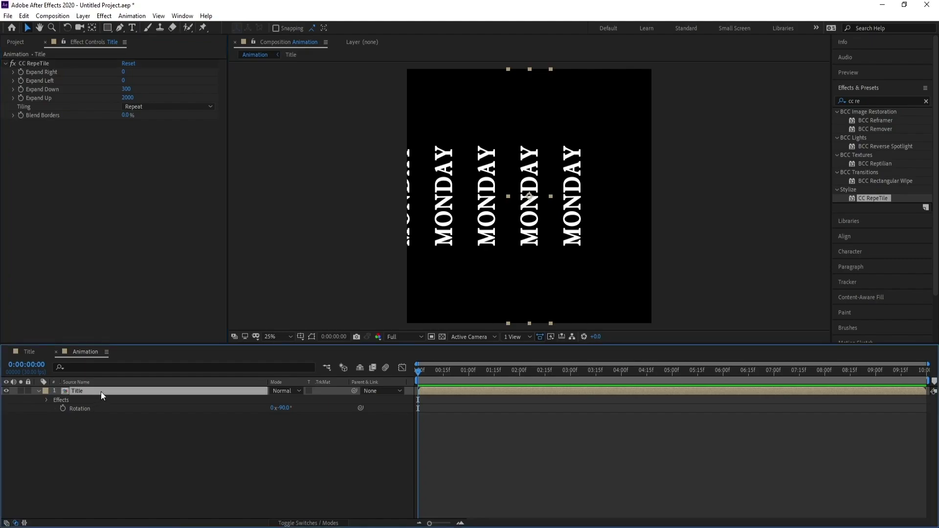
{"action": "left_click", "coordinate": [83, 15]}
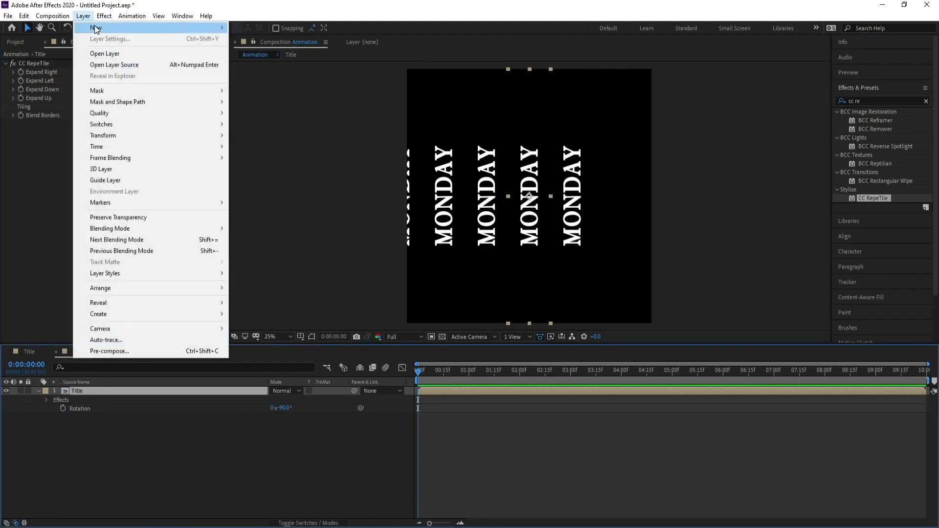
{"action": "mouse_move", "coordinate": [98, 28]}
{"action": "left_click", "coordinate": [263, 71]}
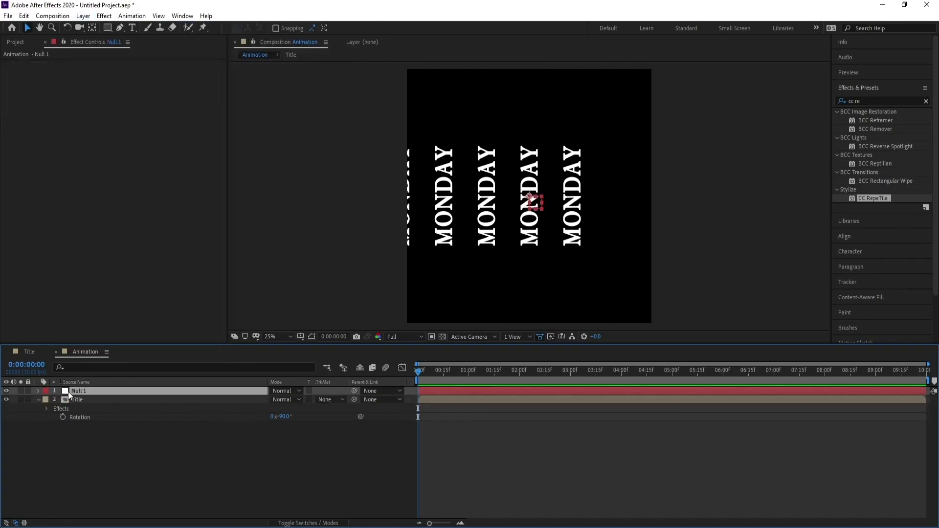
{"action": "left_click", "coordinate": [378, 401]}
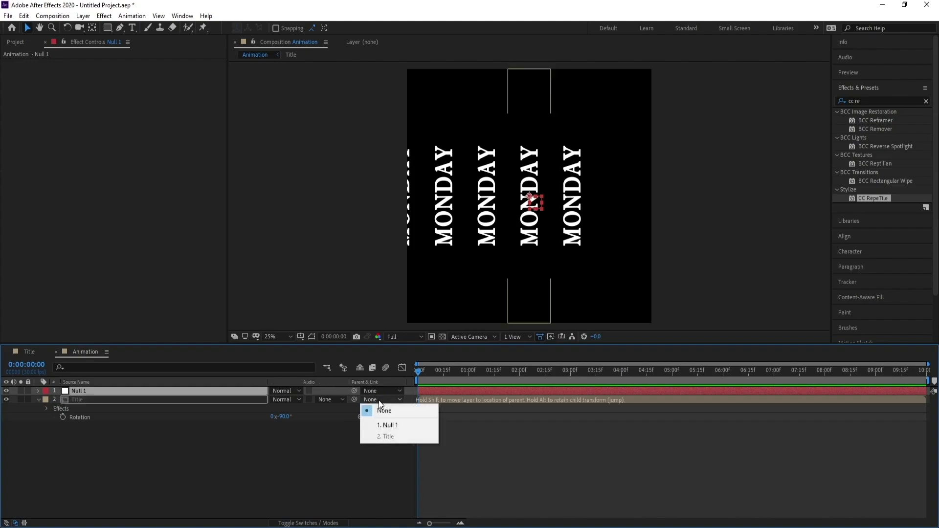
{"action": "left_click", "coordinate": [387, 423]}
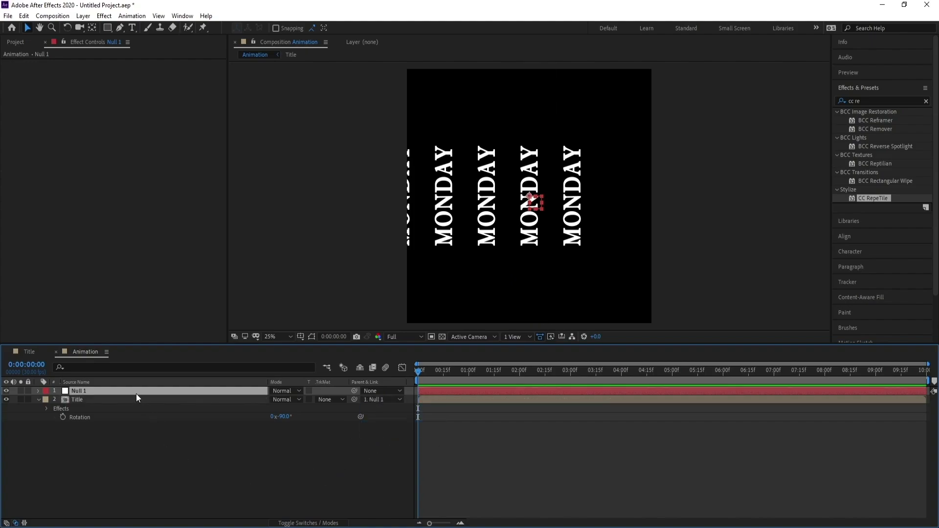
Keyframe Null 1's Position at the start of the composition, and set its X position to 2534 at 0:00:09:29.
{"action": "key", "text": "p"}
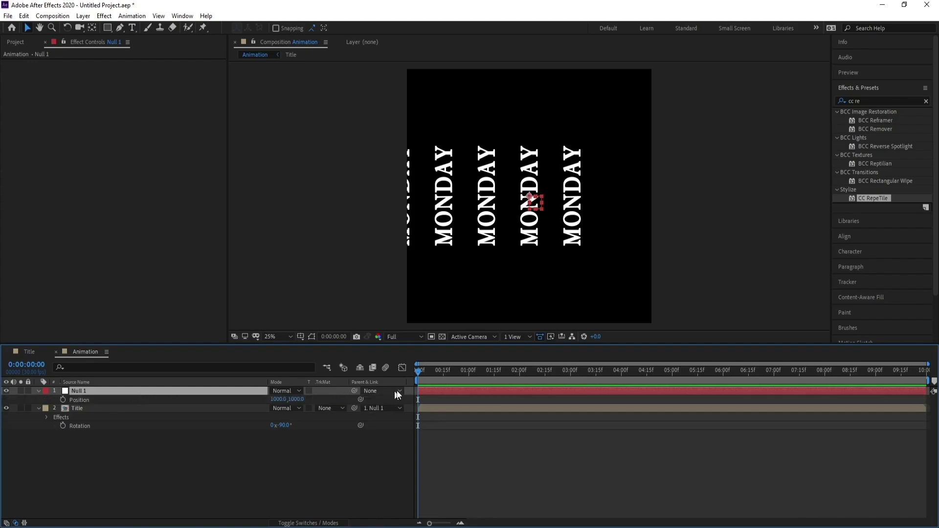
{"action": "left_click", "coordinate": [63, 400]}
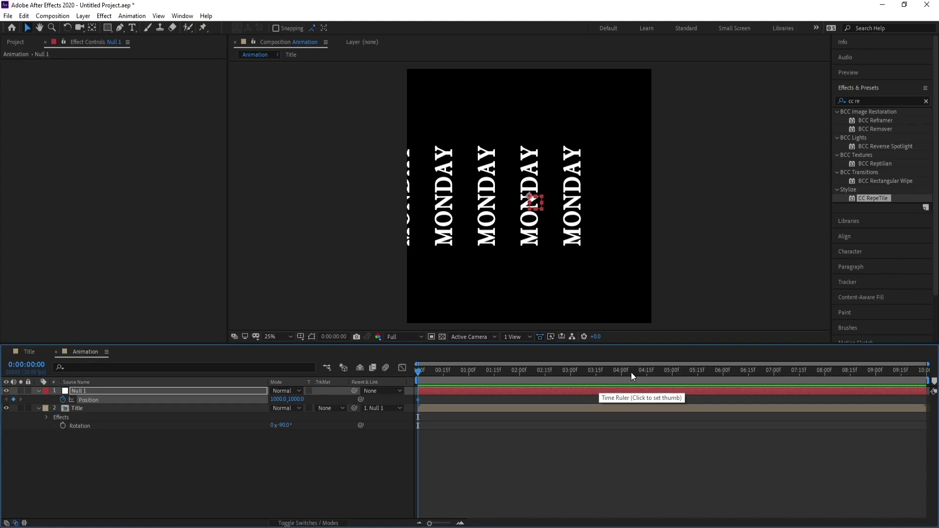
{"action": "key", "text": "End"}
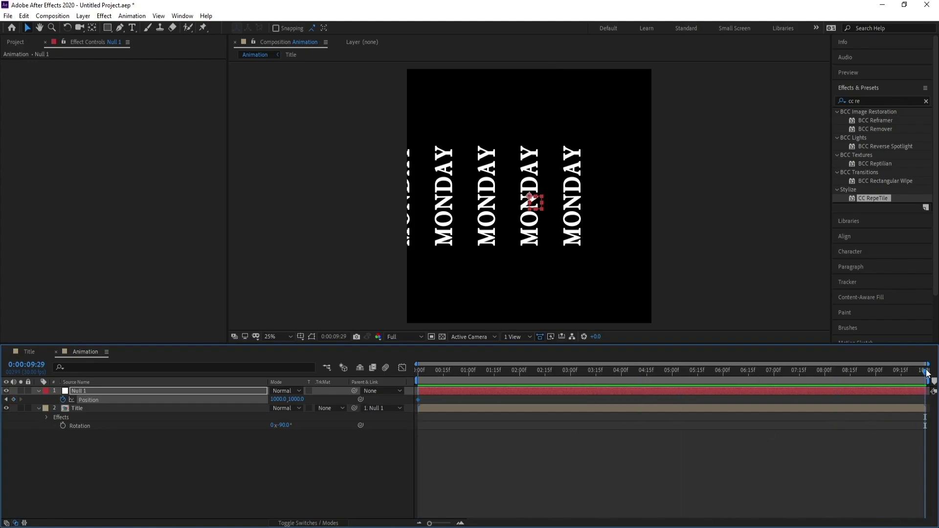
{"action": "left_click_drag", "start_coordinate": [287, 399], "coordinate": [391, 400]}
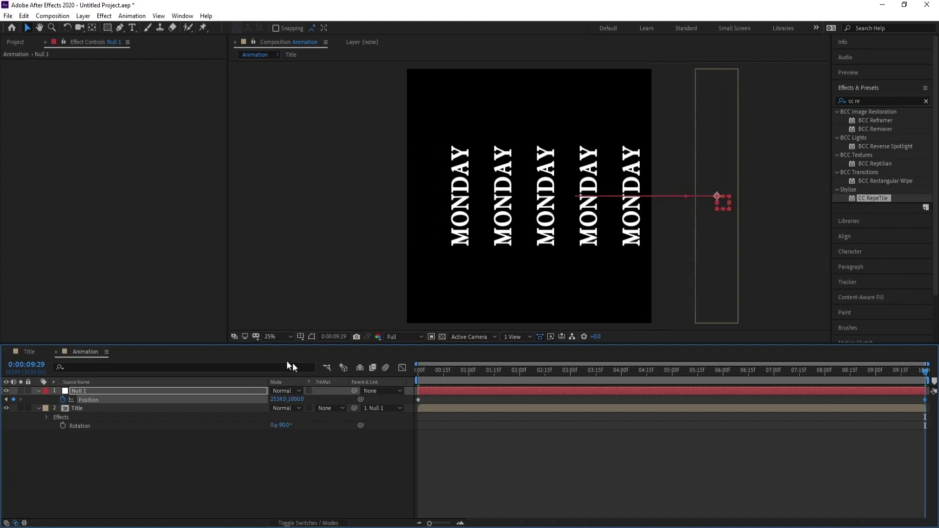
Using the Proportional Grid as a temporary centering guide, set Null 1's end Position X to 2386, and collapse both layers.
{"action": "left_click", "coordinate": [301, 337]}
{"action": "left_click", "coordinate": [327, 363]}
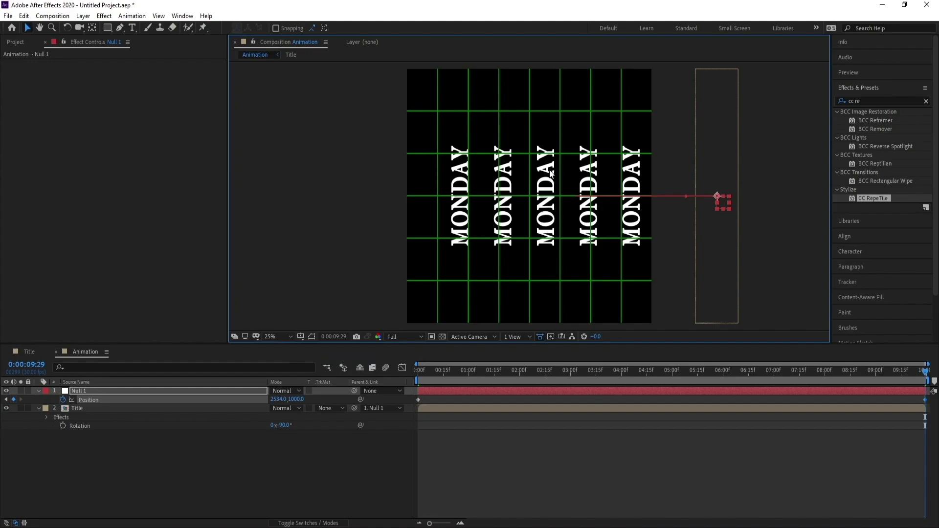
{"action": "left_click_drag", "start_coordinate": [281, 400], "coordinate": [210, 401]}
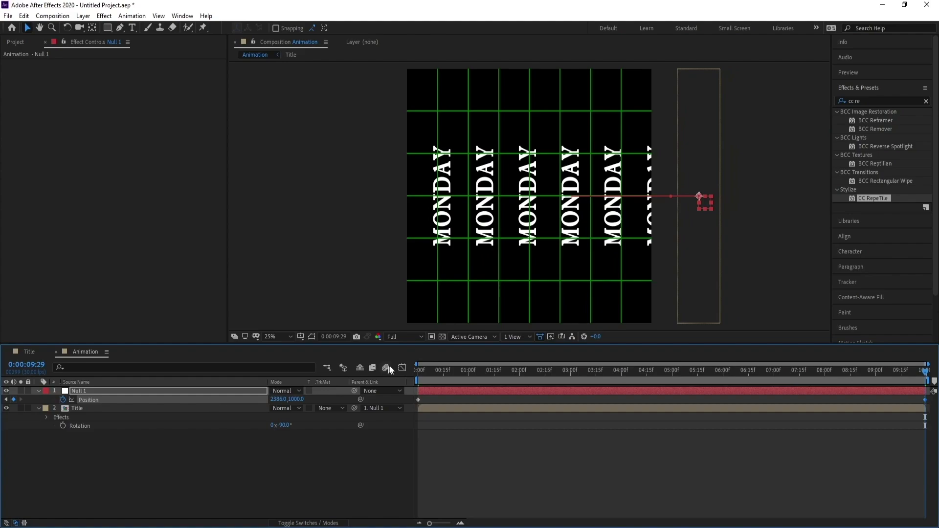
{"action": "left_click_drag", "start_coordinate": [421, 371], "coordinate": [926, 371]}
{"action": "left_click", "coordinate": [300, 337]}
{"action": "left_click", "coordinate": [308, 359]}
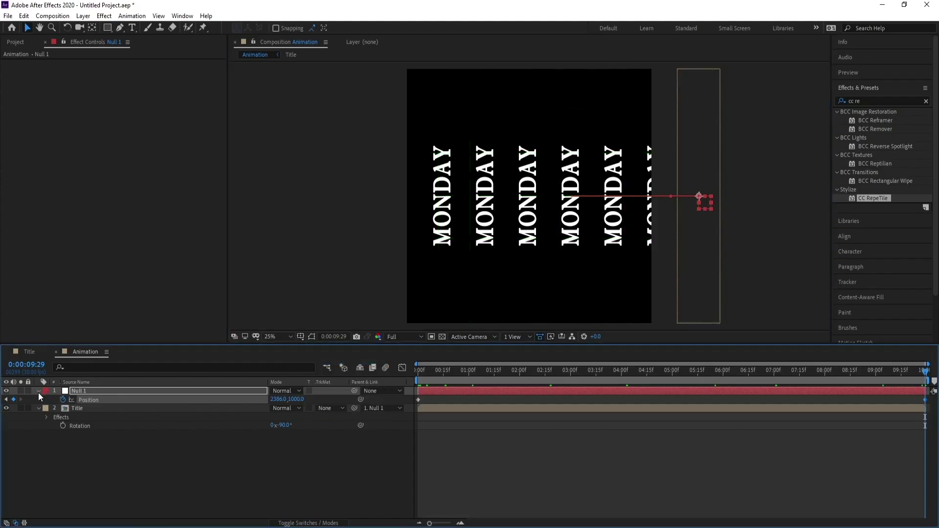
{"action": "left_click", "coordinate": [38, 391]}
{"action": "left_click", "coordinate": [38, 400]}
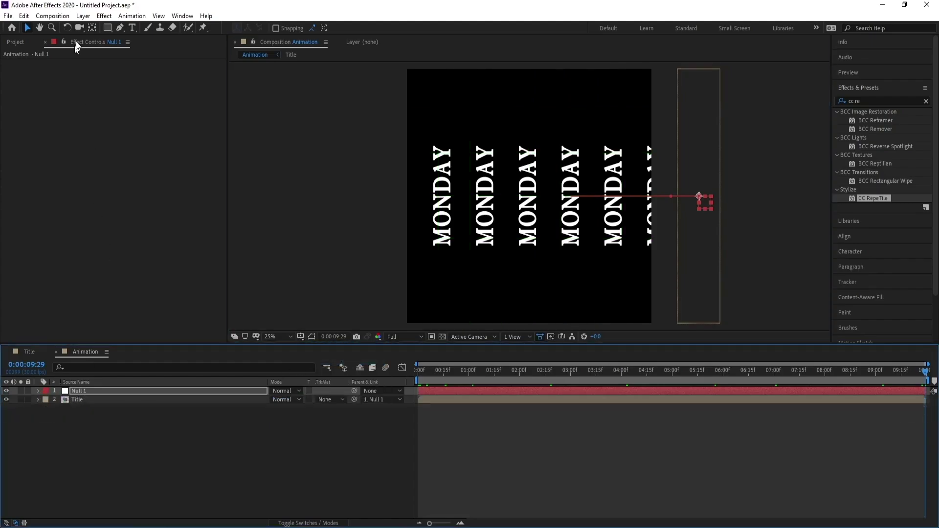
Create a 2000 x 2000 px solid named BG with color 111111 and place it below the Title layer.
{"action": "left_click", "coordinate": [83, 15]}
{"action": "mouse_move", "coordinate": [196, 27]}
{"action": "left_click", "coordinate": [254, 39]}
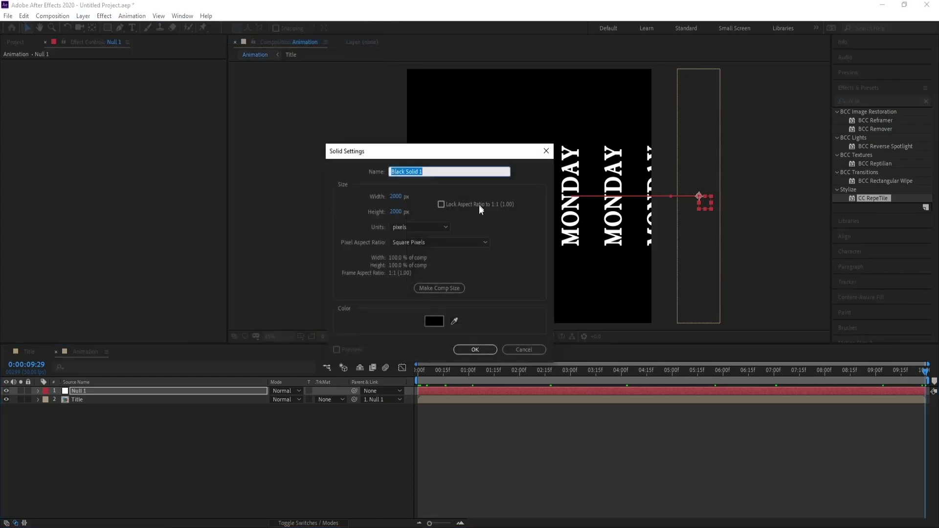
{"action": "type", "text": "BG"}
{"action": "left_click", "coordinate": [434, 320]}
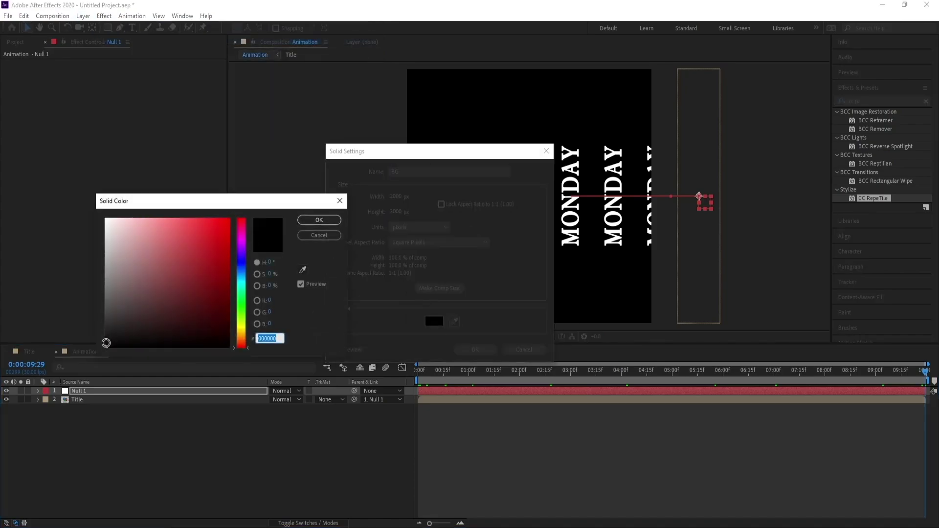
{"action": "left_click_drag", "start_coordinate": [106, 343], "coordinate": [99, 339]}
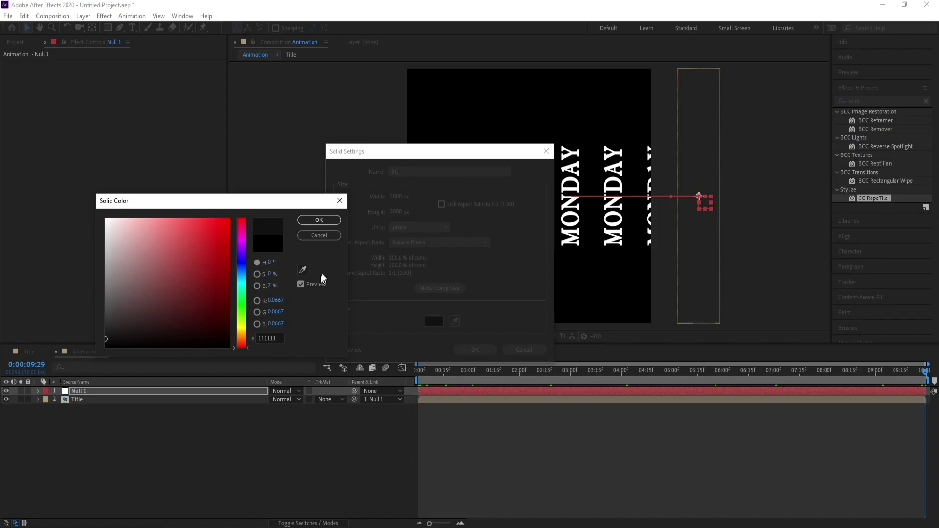
{"action": "left_click", "coordinate": [318, 220]}
{"action": "left_click", "coordinate": [488, 348]}
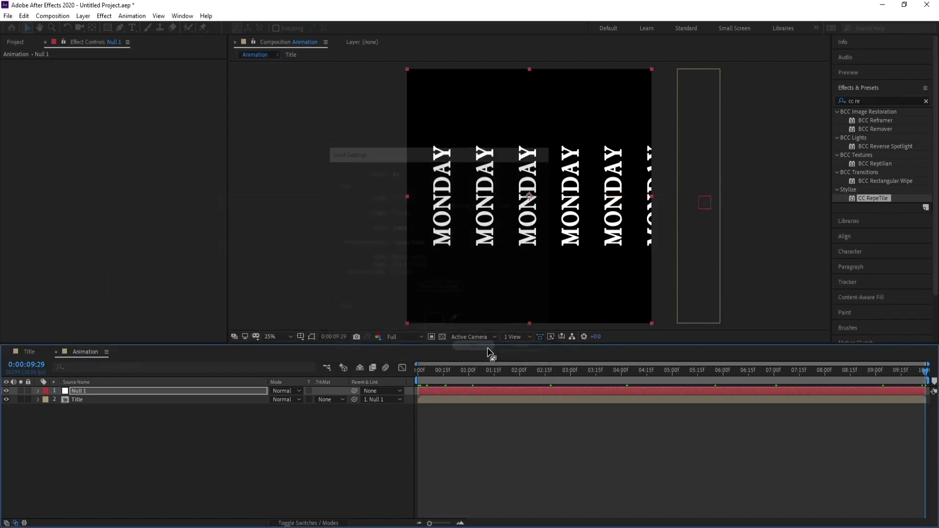
{"action": "left_click_drag", "start_coordinate": [81, 392], "coordinate": [90, 419]}
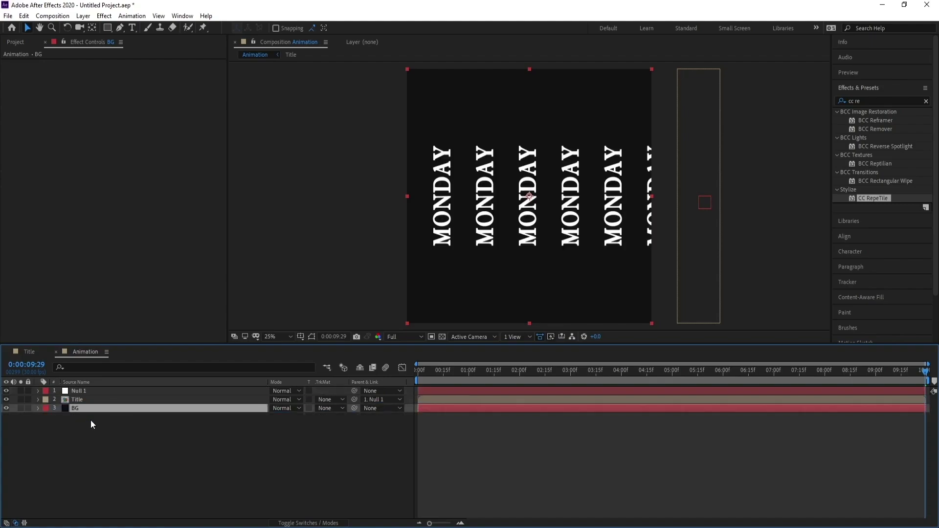
Start a new solid above Null 1 and name it Mask 1.
{"action": "left_click", "coordinate": [90, 391]}
{"action": "left_click", "coordinate": [84, 17]}
{"action": "mouse_move", "coordinate": [96, 27]}
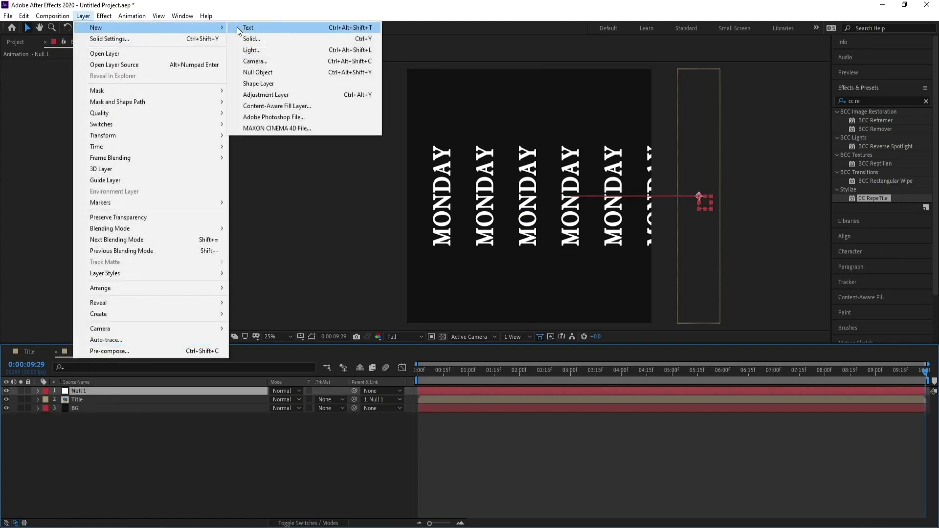
{"action": "left_click", "coordinate": [257, 38]}
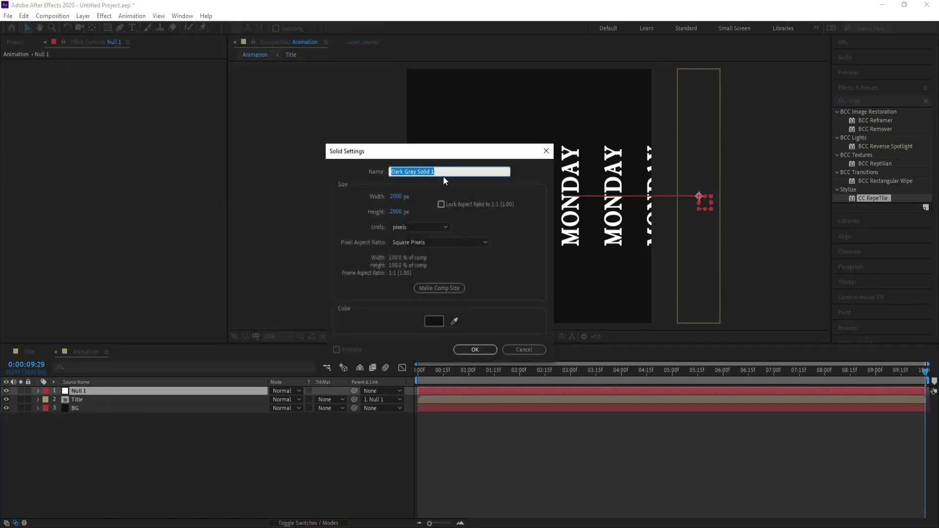
{"action": "type", "text": "Mask"}
Set the new solid's color to 171717 and create it.
{"action": "left_click", "coordinate": [430, 323]}
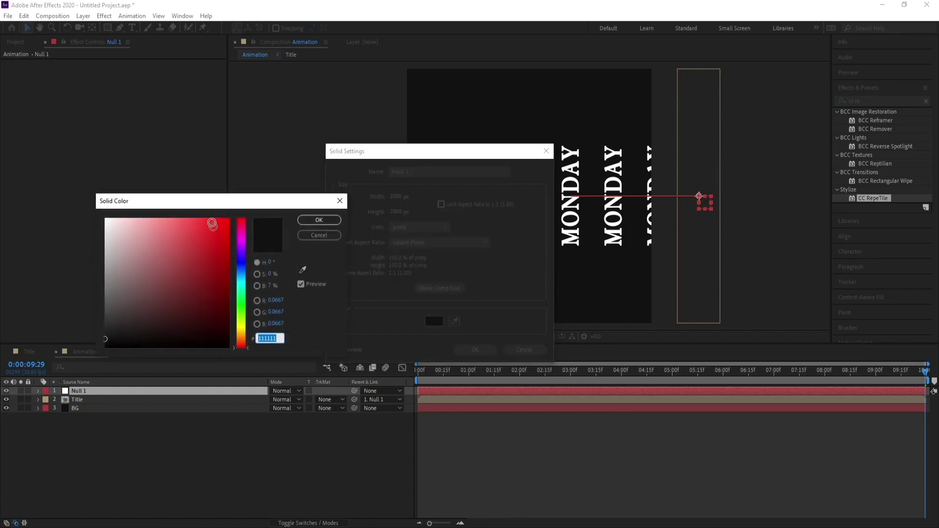
{"action": "left_click_drag", "start_coordinate": [205, 207], "coordinate": [288, 205]}
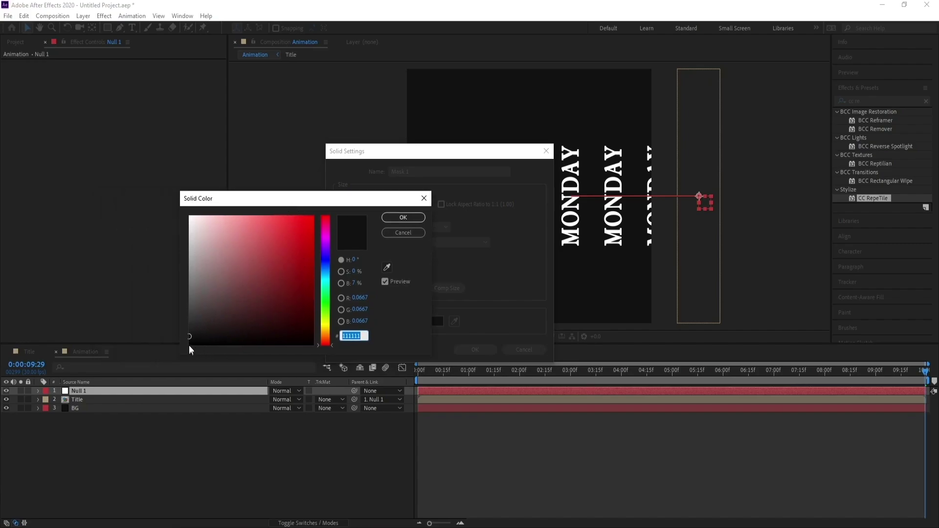
{"action": "left_click", "coordinate": [345, 336]}
{"action": "left_click_drag", "start_coordinate": [344, 337], "coordinate": [349, 337]}
{"action": "type", "text": "717"}
{"action": "key", "text": "Delete"}
{"action": "key", "text": "Delete"}
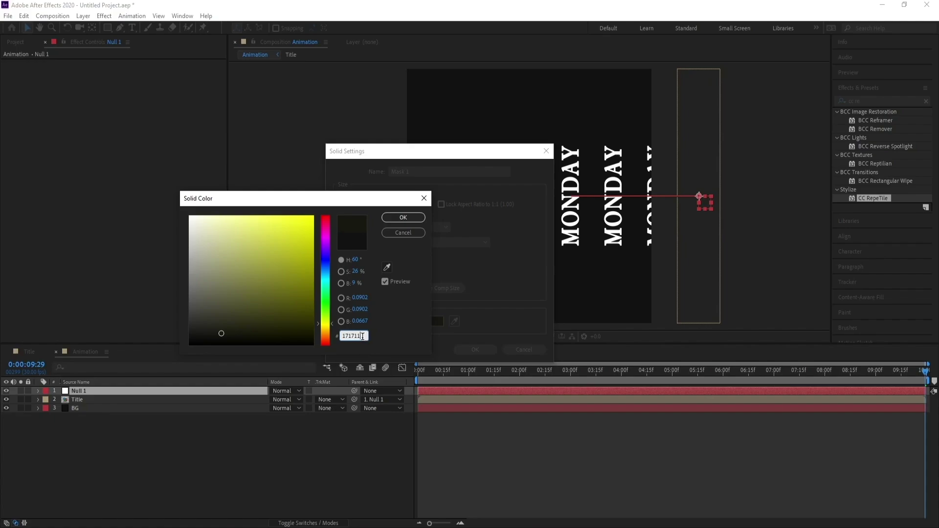
{"action": "type", "text": "17"}
{"action": "key", "text": "Tab"}
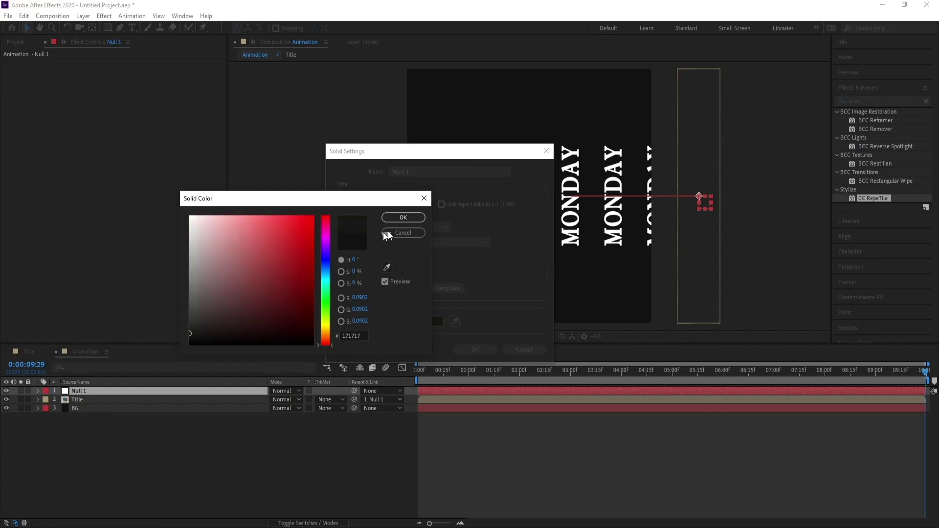
{"action": "left_click", "coordinate": [389, 217]}
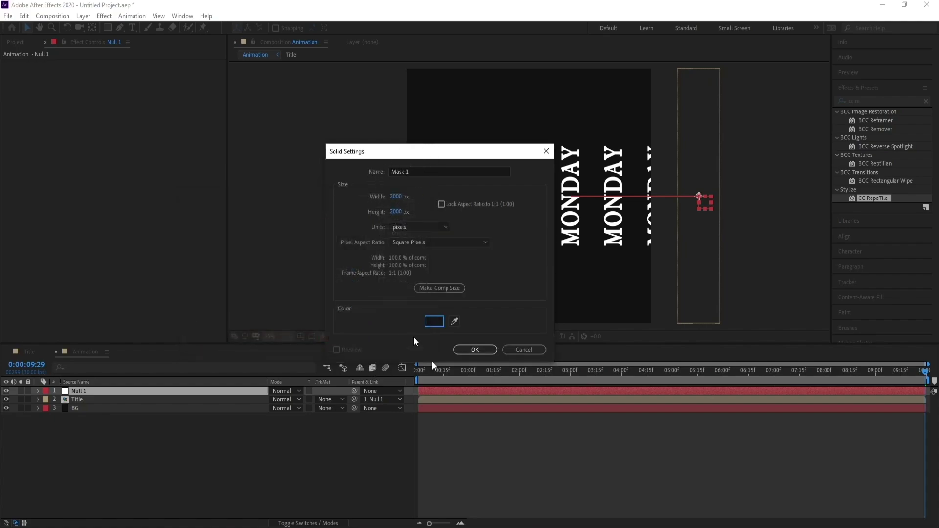
{"action": "left_click", "coordinate": [477, 350]}
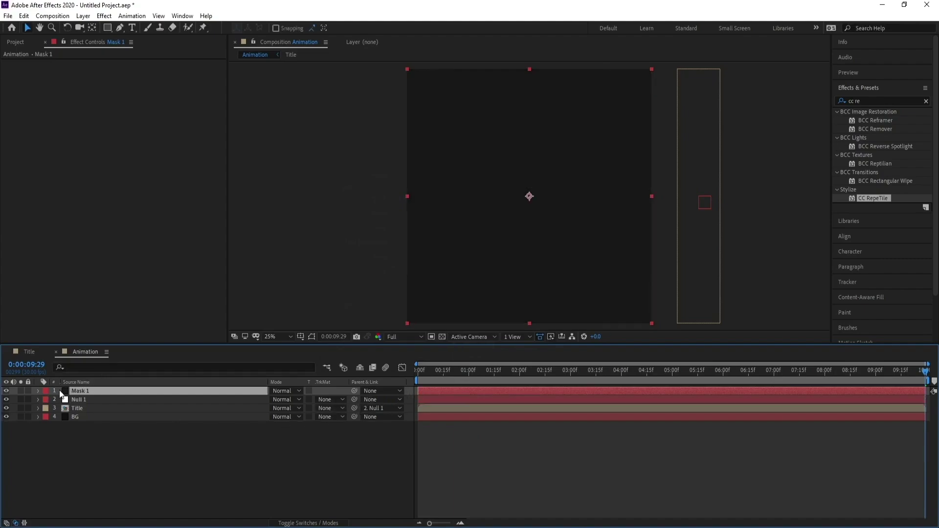
Draw a rectangular mask around the center MONDAY column, past the frame's full height, on the Mask 1 layer, hiding the layer only while drawing.
{"action": "left_click", "coordinate": [6, 391]}
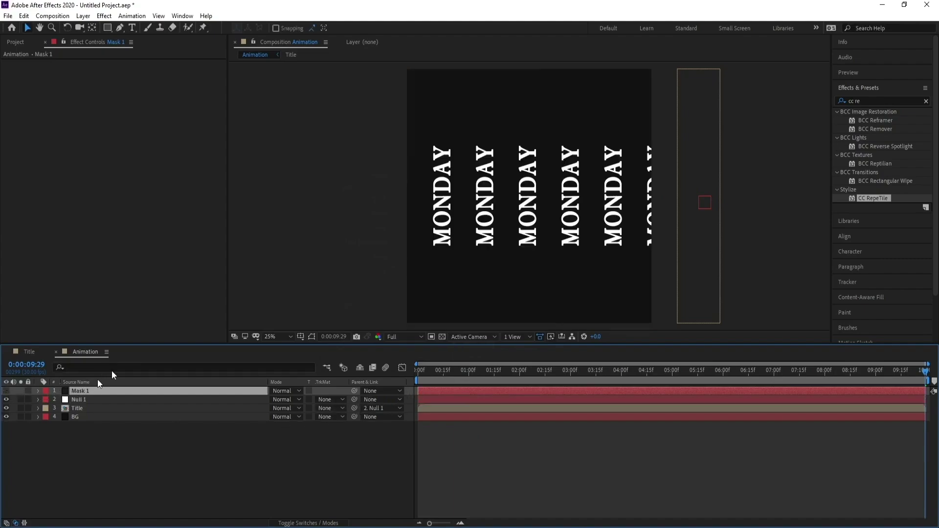
{"action": "left_click", "coordinate": [107, 27]}
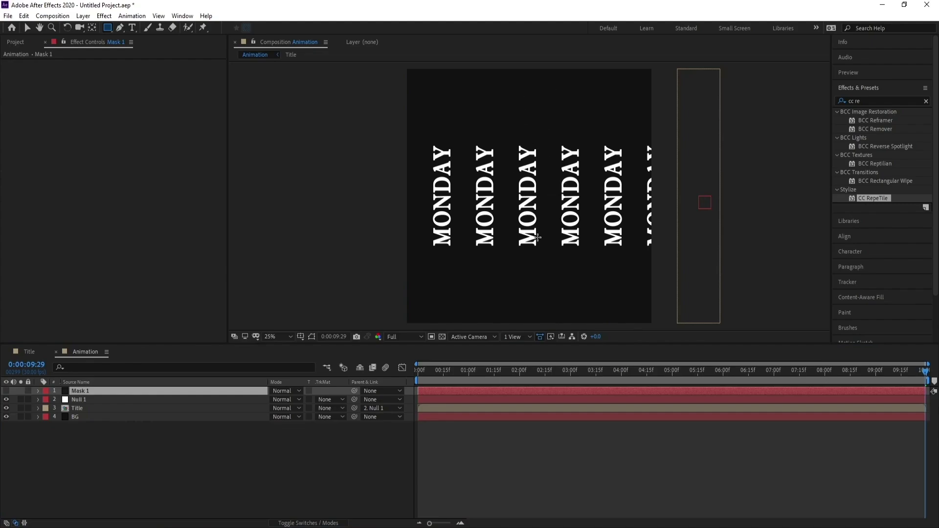
{"action": "key", "text": "comma"}
{"action": "left_click_drag", "start_coordinate": [538, 125], "coordinate": [519, 270]}
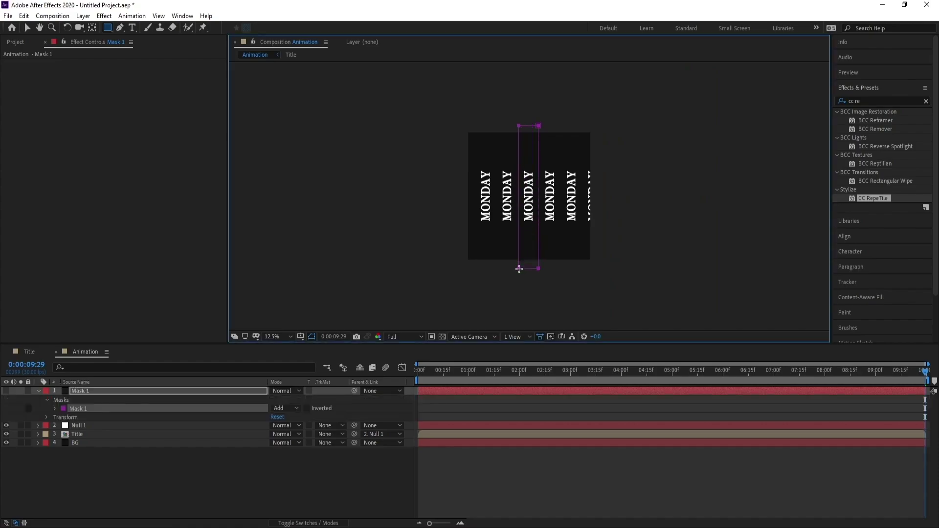
{"action": "key", "text": "period"}
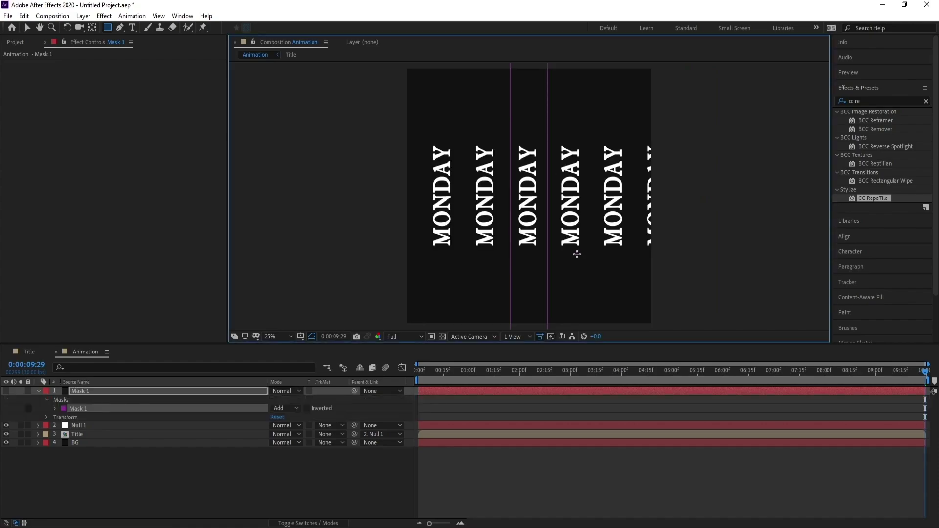
{"action": "left_click", "coordinate": [7, 390]}
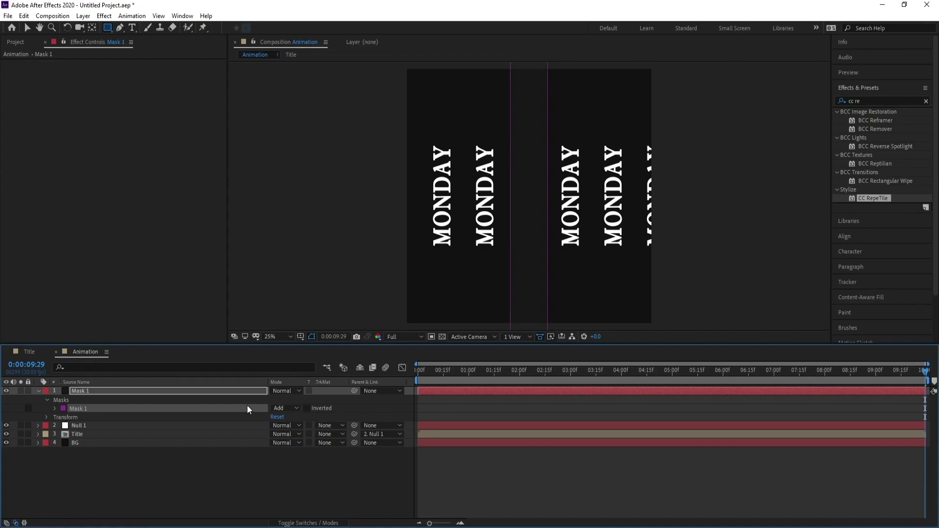
Set the mask's mode to Subtract and its Mask Feather to 142 pixels.
{"action": "left_click", "coordinate": [284, 409]}
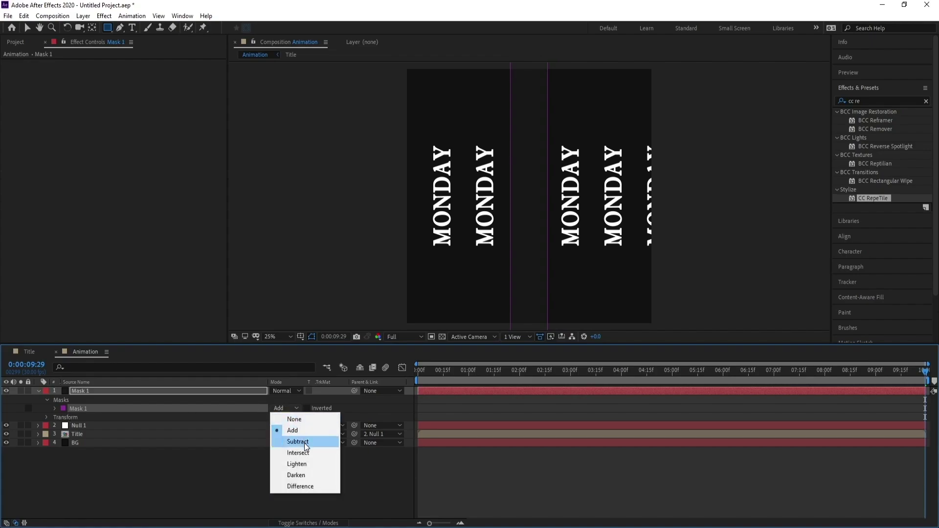
{"action": "left_click", "coordinate": [304, 442]}
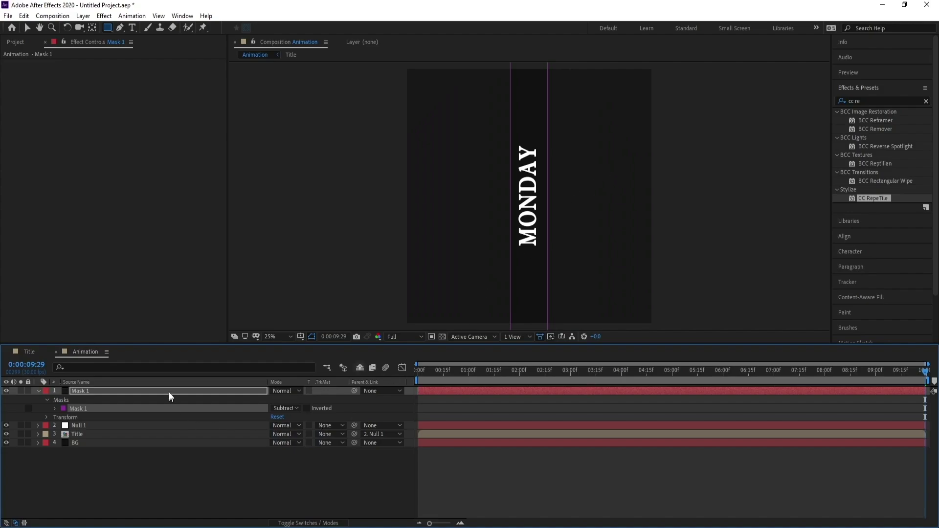
{"action": "left_click", "coordinate": [54, 409]}
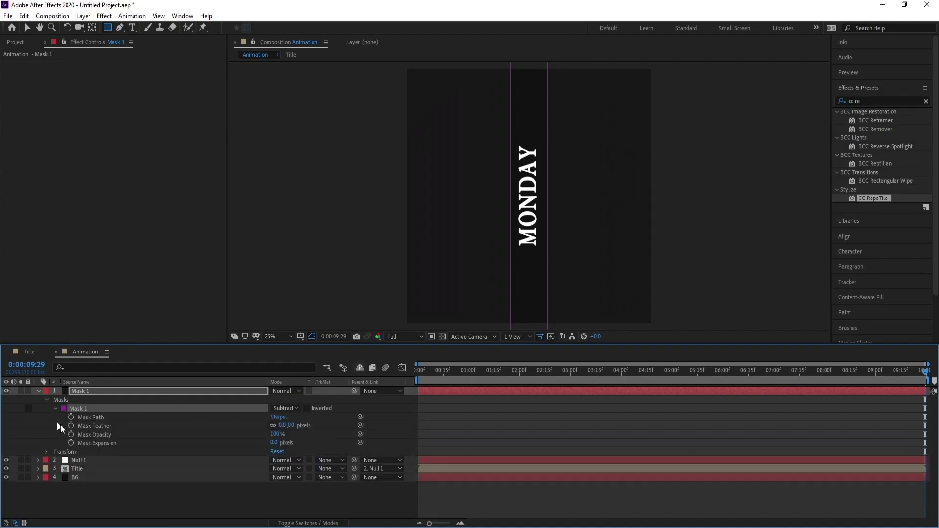
{"action": "left_click_drag", "start_coordinate": [289, 425], "coordinate": [367, 434]}
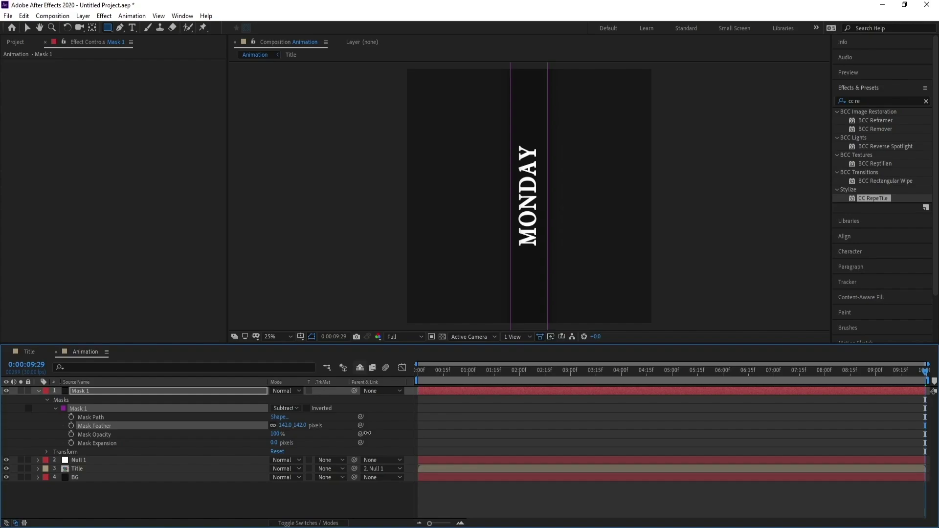
Set the Mask Feather to 155 pixels and widen the mask slightly on both sides of the center MONDAY column.
{"action": "left_click_drag", "start_coordinate": [369, 433], "coordinate": [372, 433]}
{"action": "key", "text": "v"}
{"action": "scroll", "coordinate": [529, 203], "scroll_direction": "down", "scroll_amount": 1}
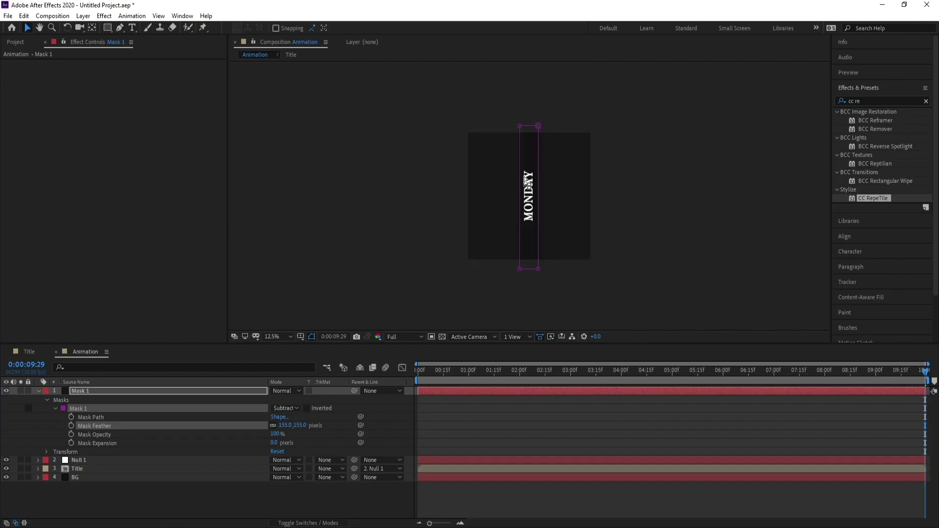
{"action": "scroll", "coordinate": [511, 203], "scroll_direction": "up", "scroll_amount": 1}
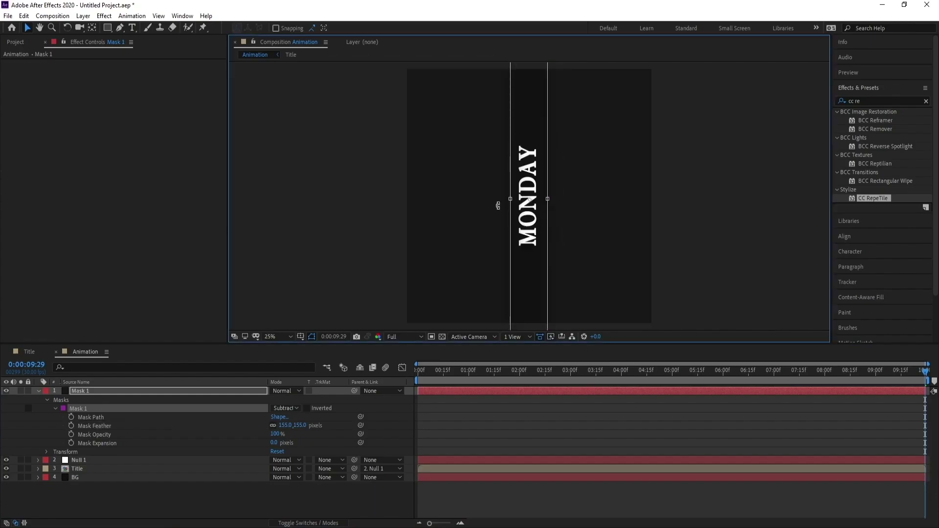
{"action": "left_click_drag", "start_coordinate": [511, 199], "coordinate": [553, 200]}
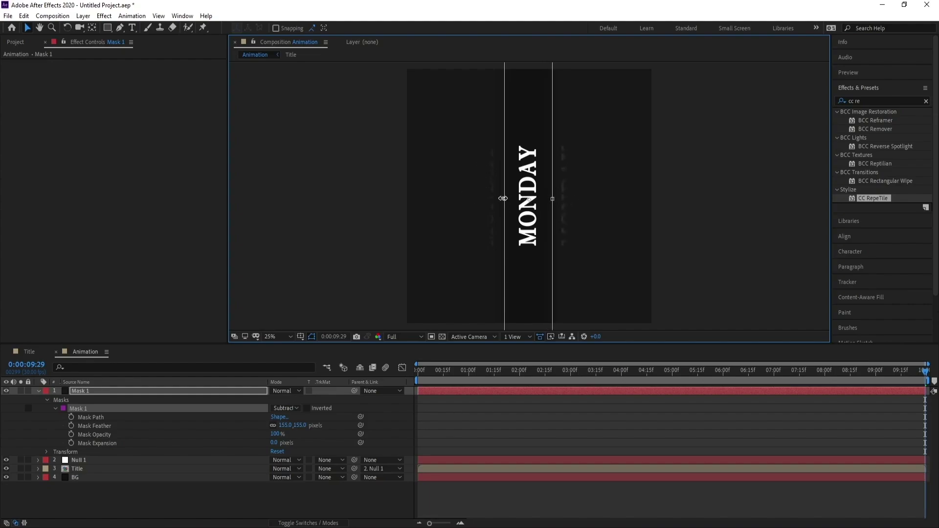
{"action": "left_click_drag", "start_coordinate": [502, 199], "coordinate": [503, 199]}
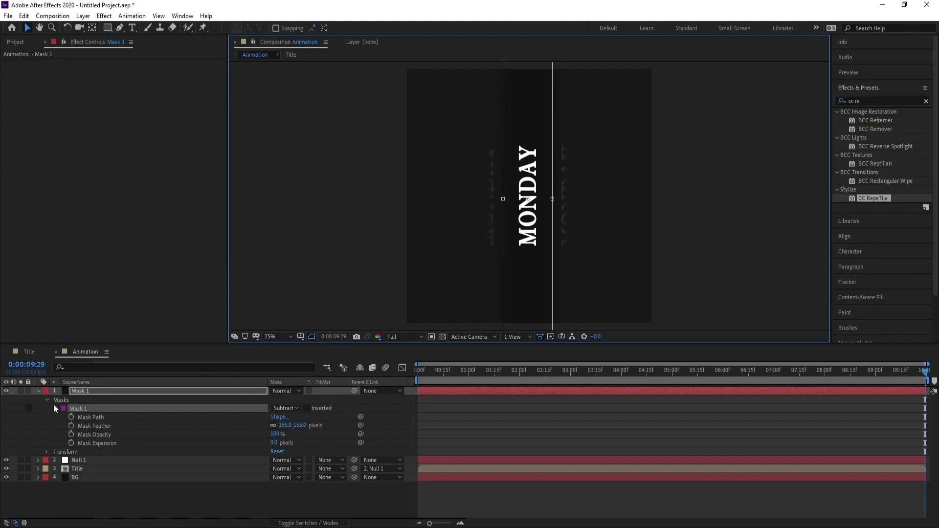
Set the Mask 1 layer's blending mode to Multiply.
{"action": "left_click", "coordinate": [85, 391]}
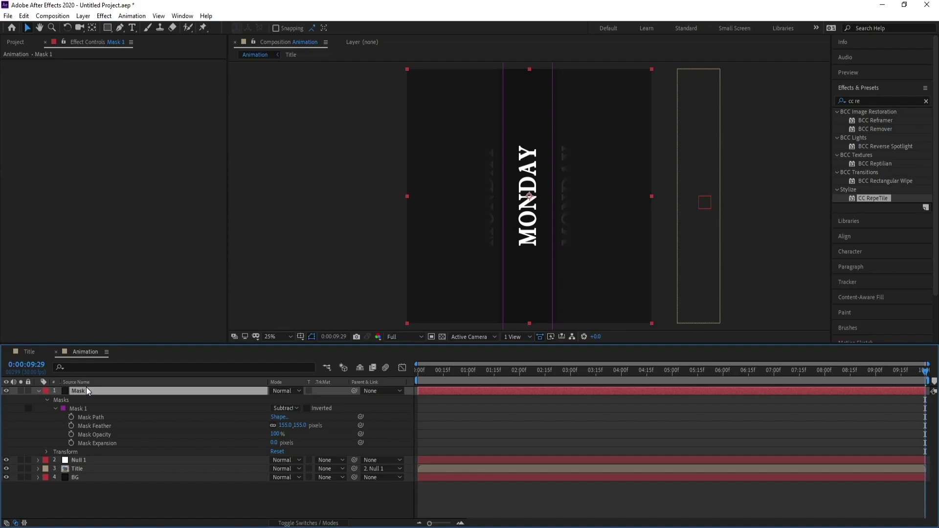
{"action": "left_click", "coordinate": [286, 389]}
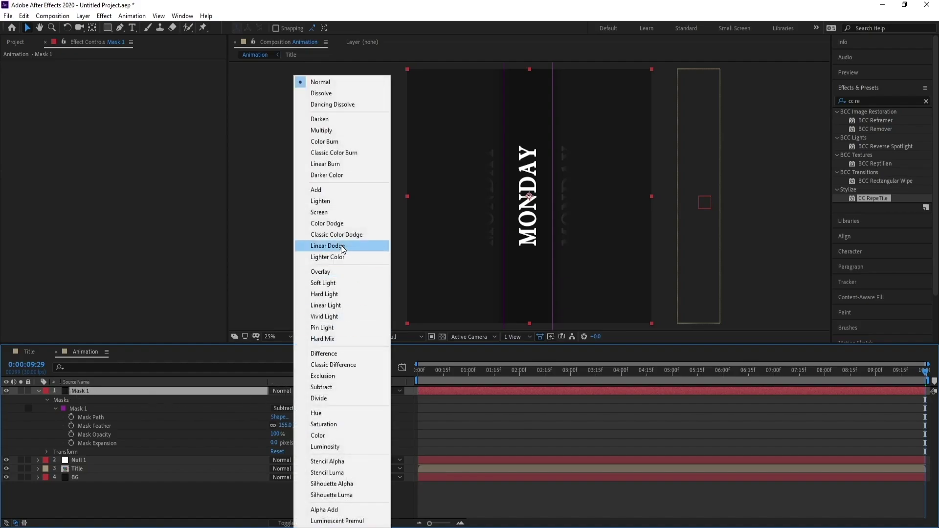
{"action": "left_click", "coordinate": [335, 130]}
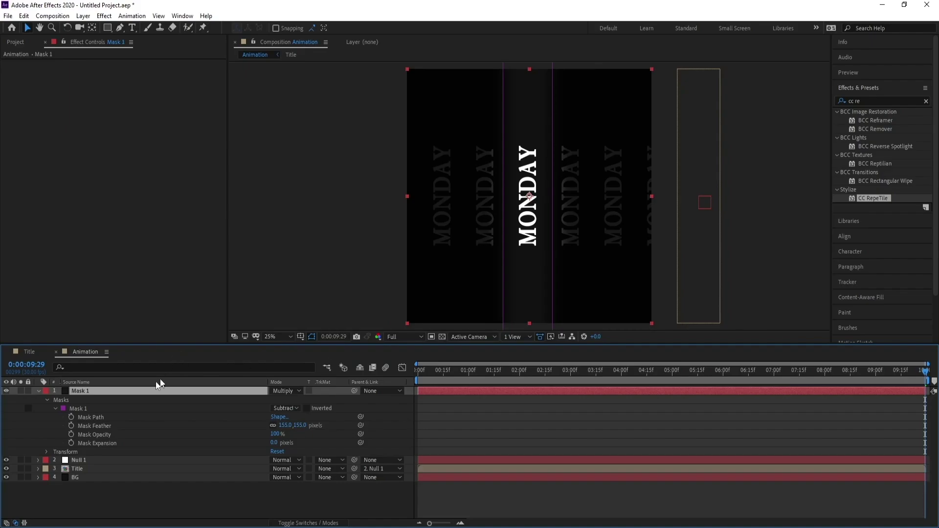
Create another solid above Mask 1 in the same dark color and name it Mask 2.
{"action": "left_click", "coordinate": [84, 16]}
{"action": "mouse_move", "coordinate": [98, 30]}
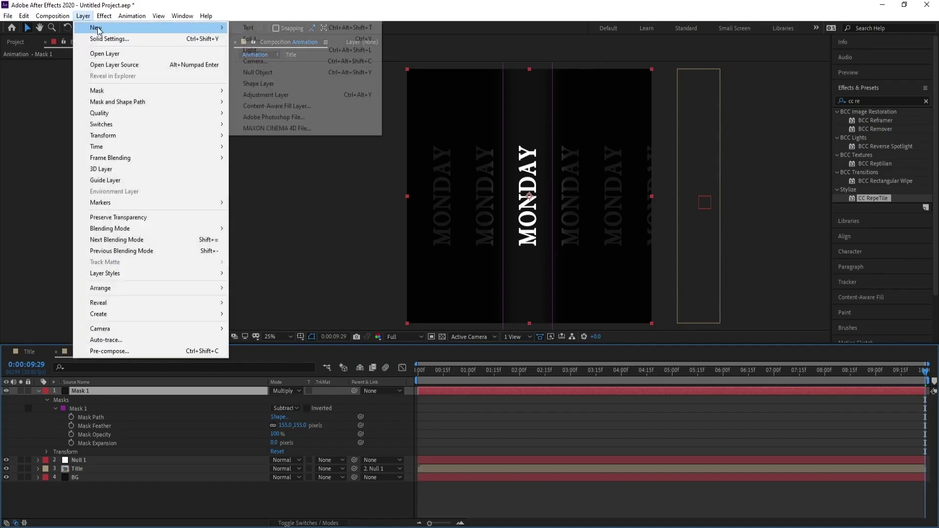
{"action": "left_click", "coordinate": [257, 39]}
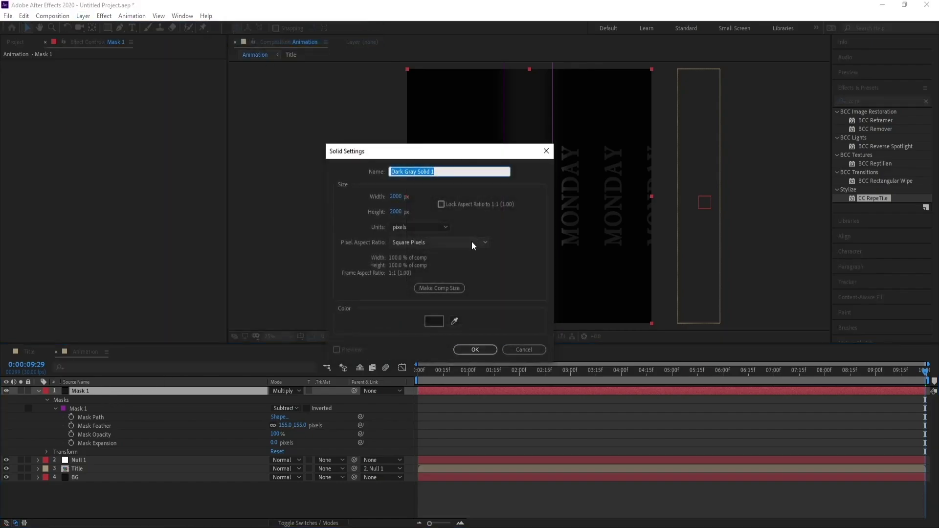
{"action": "type", "text": "Mask 2"}
{"action": "key", "text": "Return"}
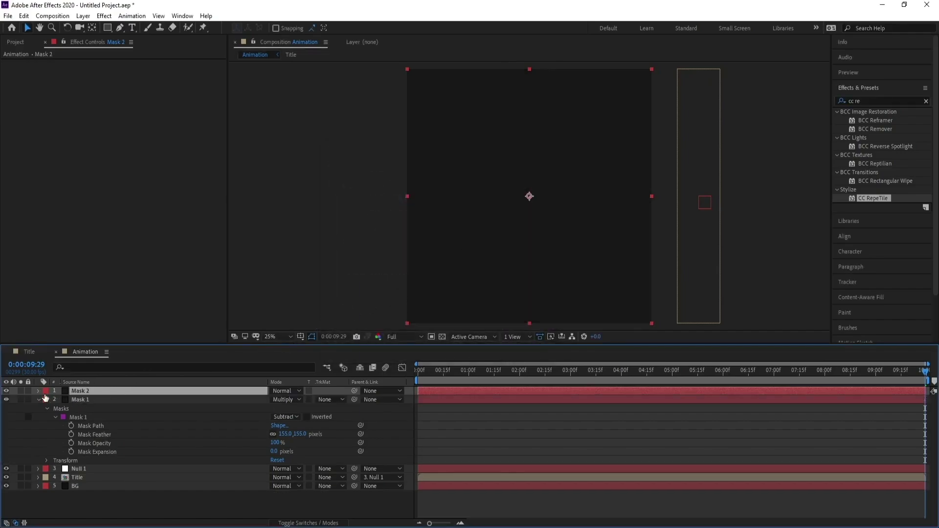
Hide the Mask 2 layer and draw a wider rectangular mask on it around the center column, past the frame's full height.
{"action": "left_click", "coordinate": [6, 391]}
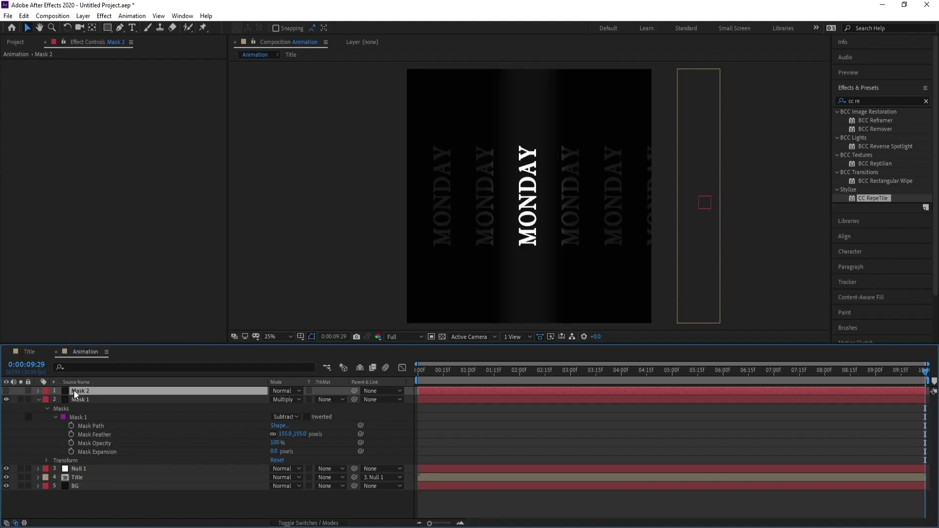
{"action": "left_click", "coordinate": [108, 29]}
{"action": "key", "text": "comma"}
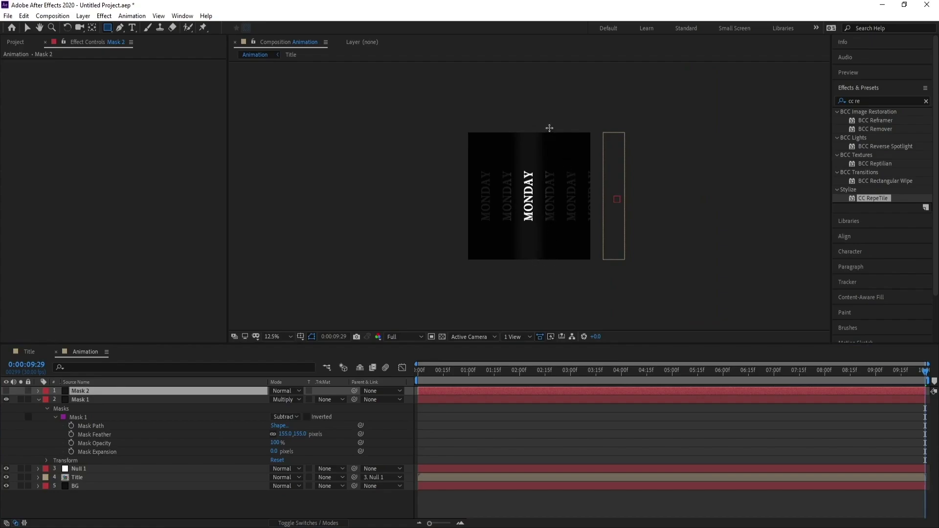
{"action": "left_click_drag", "start_coordinate": [550, 129], "coordinate": [509, 277]}
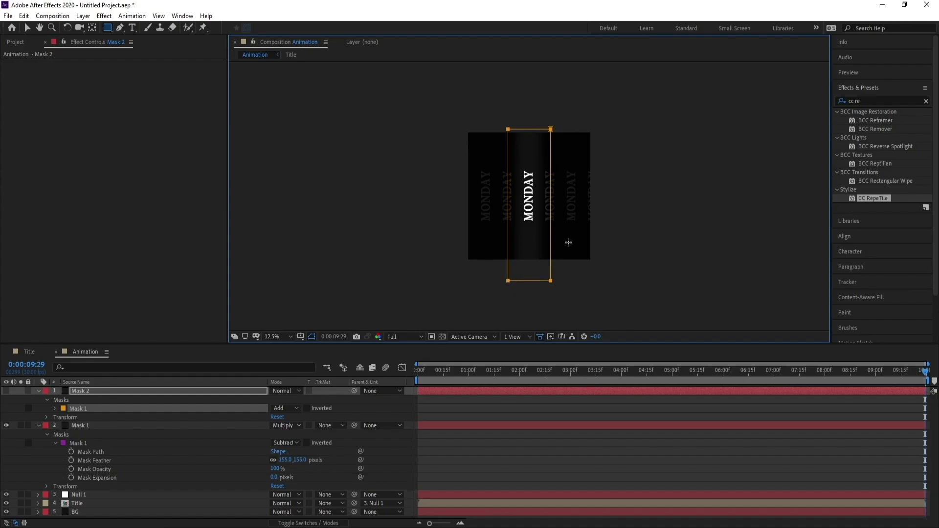
{"action": "key", "text": "comma"}
{"action": "key", "text": "period"}
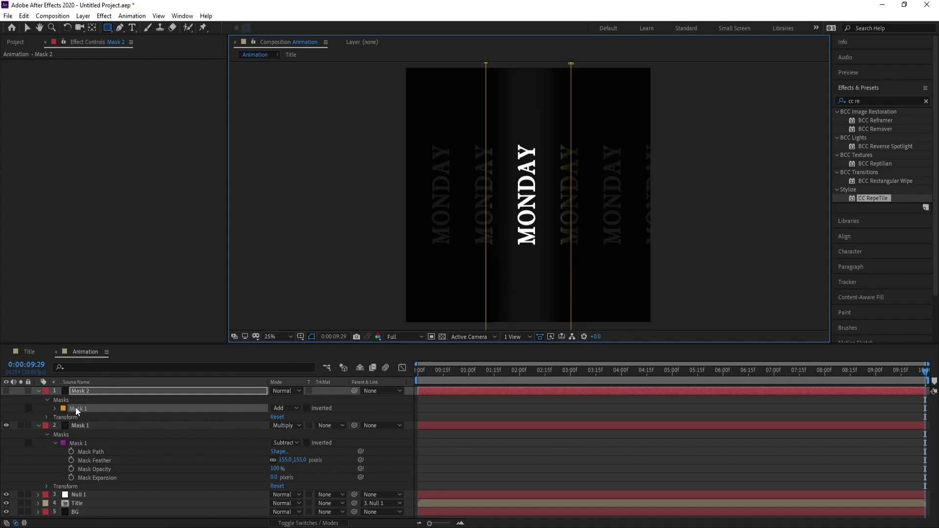
Set the Mask 2 layer's mask to Subtract, show the layer again, and set its Mask Feather to 151 pixels.
{"action": "left_click", "coordinate": [286, 408]}
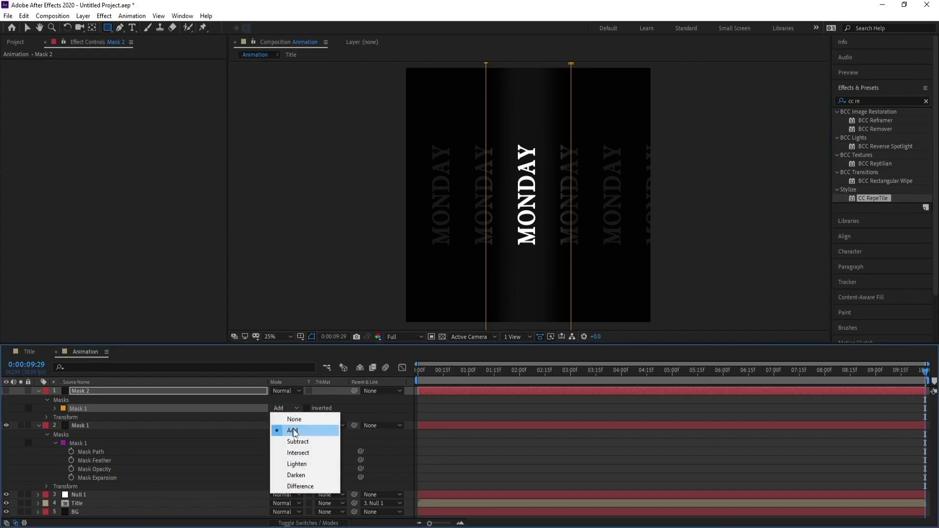
{"action": "left_click", "coordinate": [309, 442]}
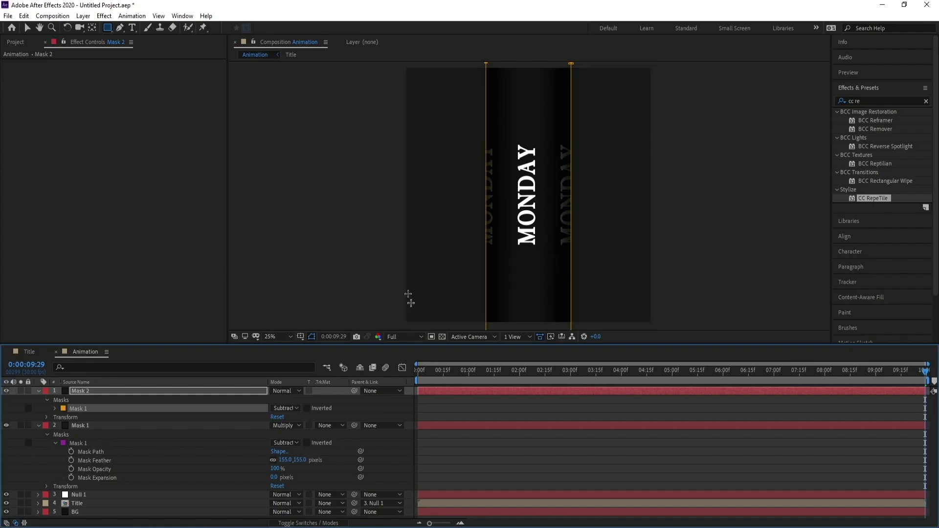
{"action": "left_click", "coordinate": [53, 408]}
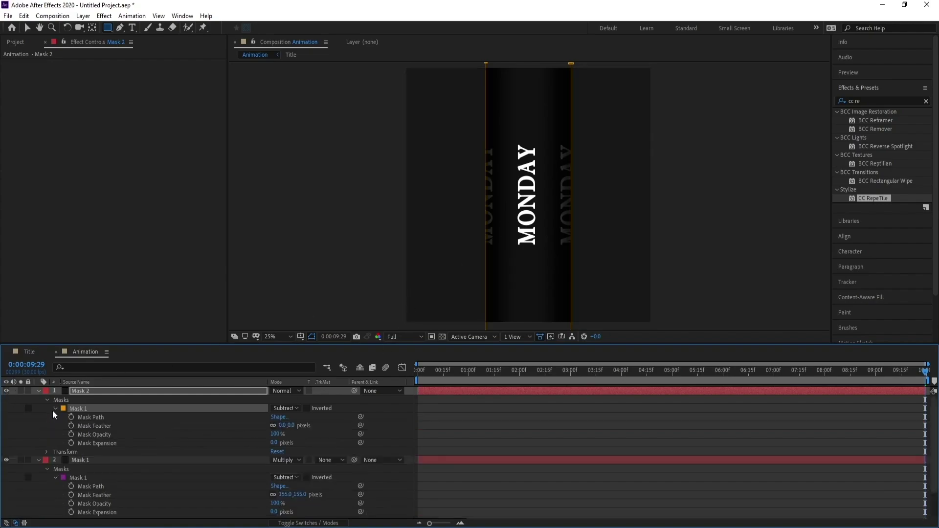
{"action": "left_click_drag", "start_coordinate": [289, 425], "coordinate": [373, 430]}
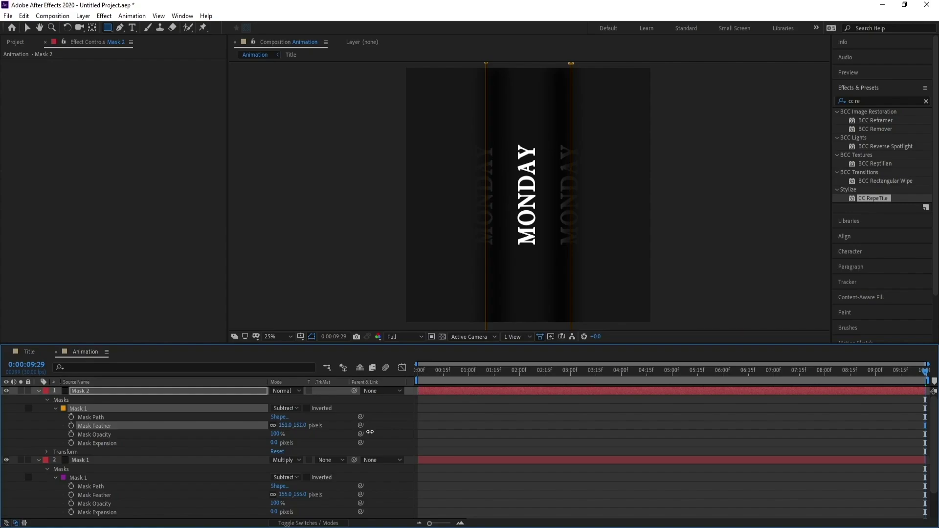
Set the mask on the Mask 1 layer to a Mask Expansion of 159 pixels and a Mask Feather of 14 pixels.
{"action": "left_click", "coordinate": [89, 460]}
{"action": "scroll", "coordinate": [128, 477], "scroll_direction": "down", "scroll_amount": 1}
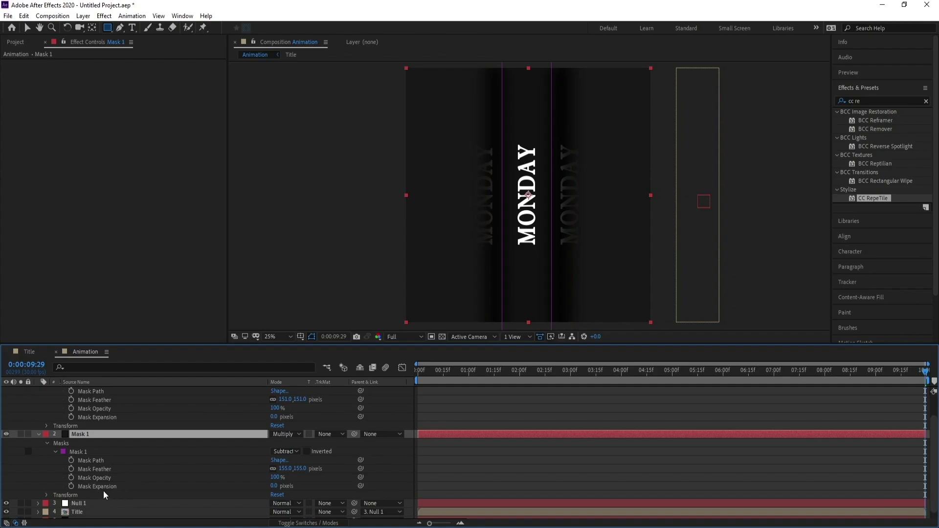
{"action": "left_click", "coordinate": [275, 485]}
{"action": "type", "text": "58"}
{"action": "key", "text": "Return"}
{"action": "left_click_drag", "start_coordinate": [303, 487], "coordinate": [354, 495]}
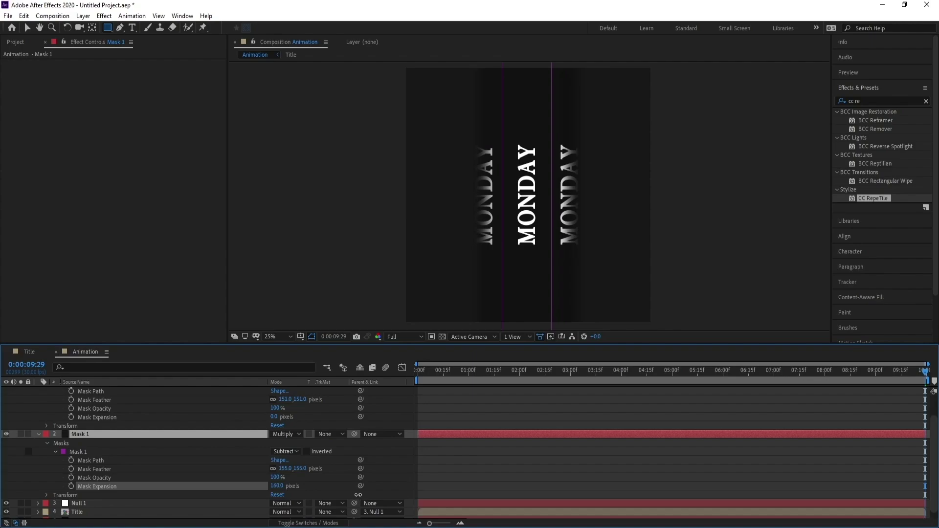
{"action": "left_click_drag", "start_coordinate": [359, 495], "coordinate": [360, 494]}
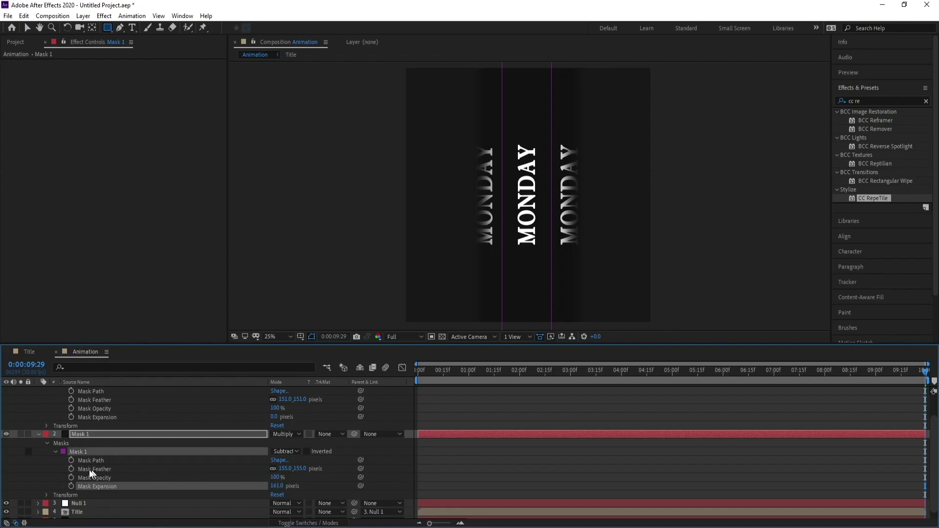
{"action": "left_click_drag", "start_coordinate": [285, 468], "coordinate": [218, 472]}
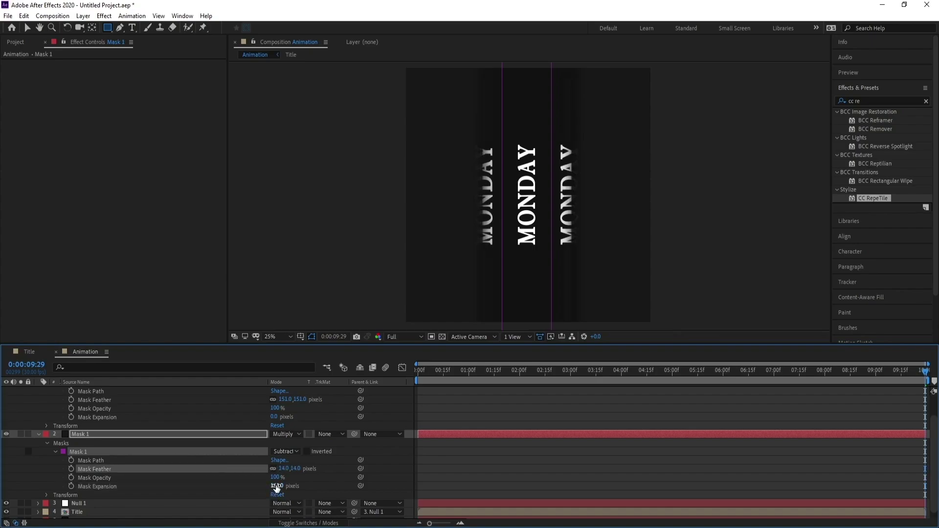
{"action": "mouse_move", "coordinate": [274, 486]}
{"action": "left_mouse_down"}
{"action": "mouse_move", "coordinate": [250, 485]}
{"action": "mouse_move", "coordinate": [278, 487]}
{"action": "left_mouse_up"}
Set the Mask Expansion on the Mask 2 layer to 27 pixels, hiding the mask outlines in the preview.
{"action": "scroll", "coordinate": [154, 439], "scroll_direction": "up", "scroll_amount": 1}
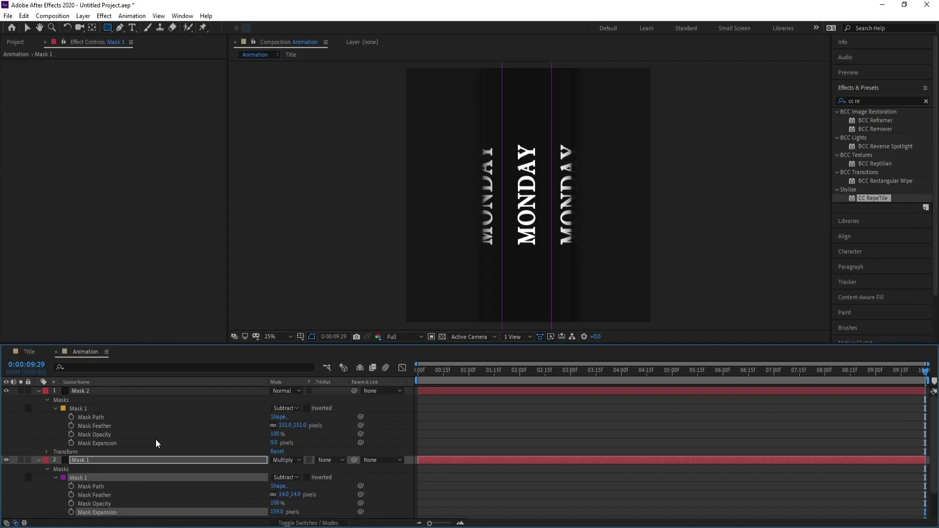
{"action": "left_click", "coordinate": [87, 390]}
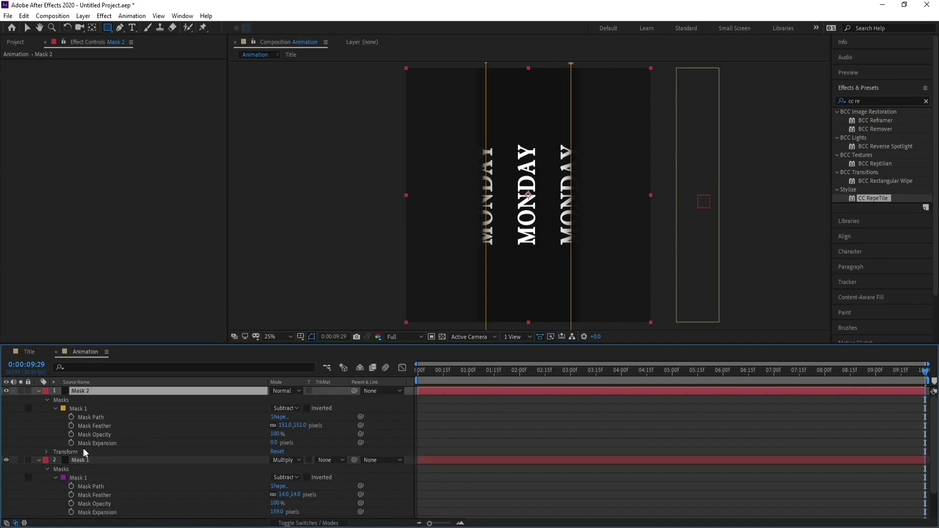
{"action": "mouse_move", "coordinate": [274, 443]}
{"action": "left_mouse_down"}
{"action": "mouse_move", "coordinate": [292, 434]}
{"action": "mouse_move", "coordinate": [278, 445]}
{"action": "left_mouse_up"}
{"action": "left_click", "coordinate": [312, 336]}
{"action": "left_click_drag", "start_coordinate": [279, 446], "coordinate": [282, 446]}
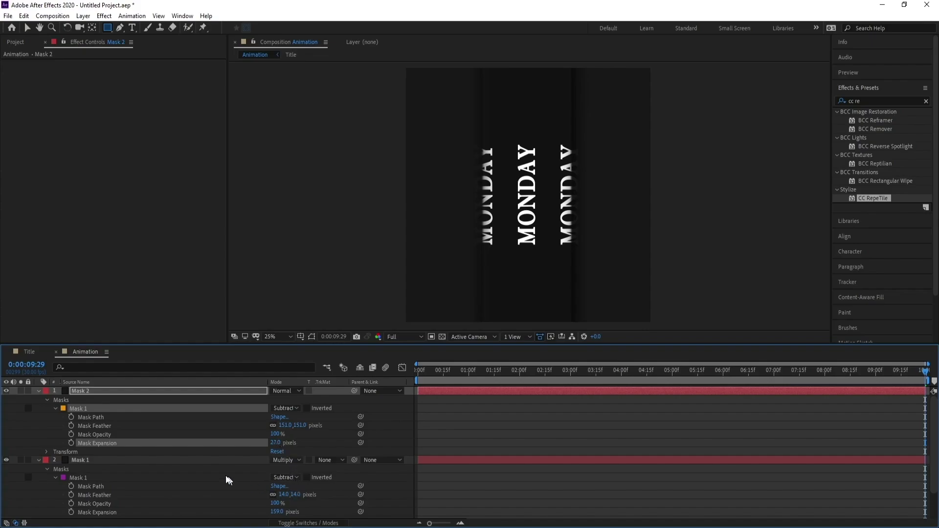
Set the Mask 2 layer's blending mode to Color Burn and collapse the properties of both mask layers.
{"action": "left_click", "coordinate": [119, 395]}
{"action": "left_click", "coordinate": [277, 394]}
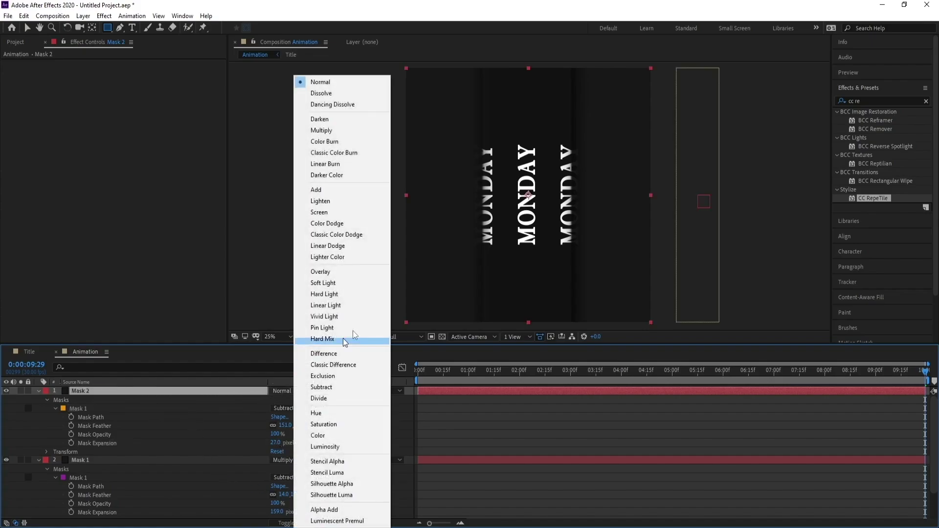
{"action": "left_click", "coordinate": [355, 146]}
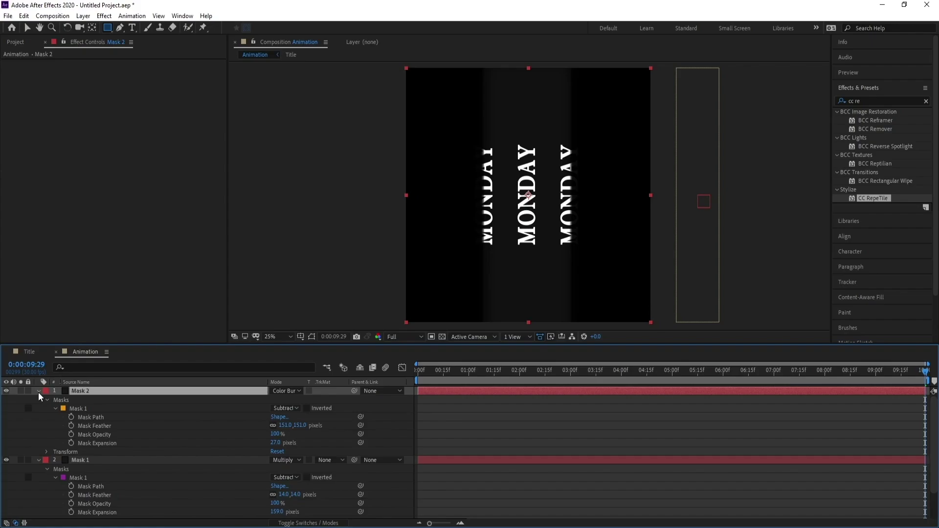
{"action": "left_click", "coordinate": [38, 391]}
{"action": "left_click", "coordinate": [38, 401]}
{"action": "left_click", "coordinate": [104, 458]}
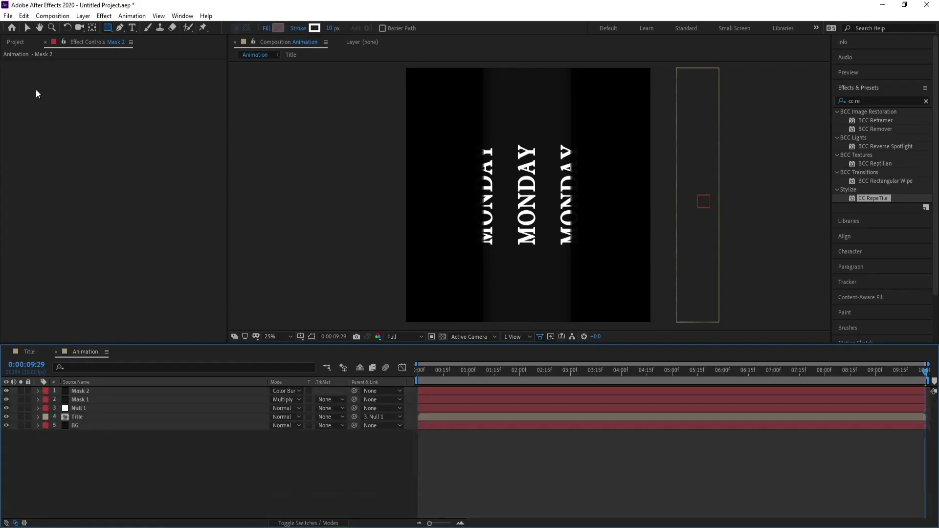
Create a new composition named Render with a size of 1920 x 1080 pixels.
{"action": "left_click", "coordinate": [53, 15]}
{"action": "left_click", "coordinate": [64, 39]}
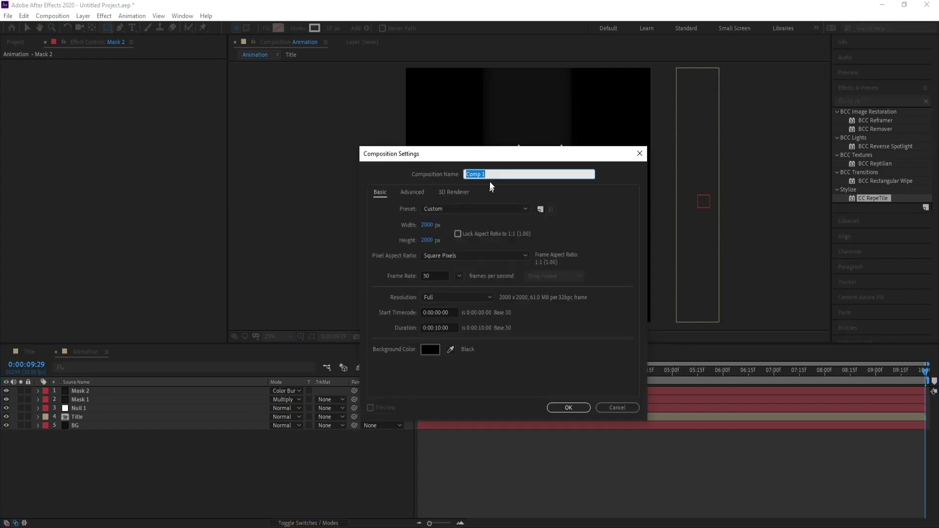
{"action": "type", "text": "Render"}
{"action": "left_click", "coordinate": [428, 226]}
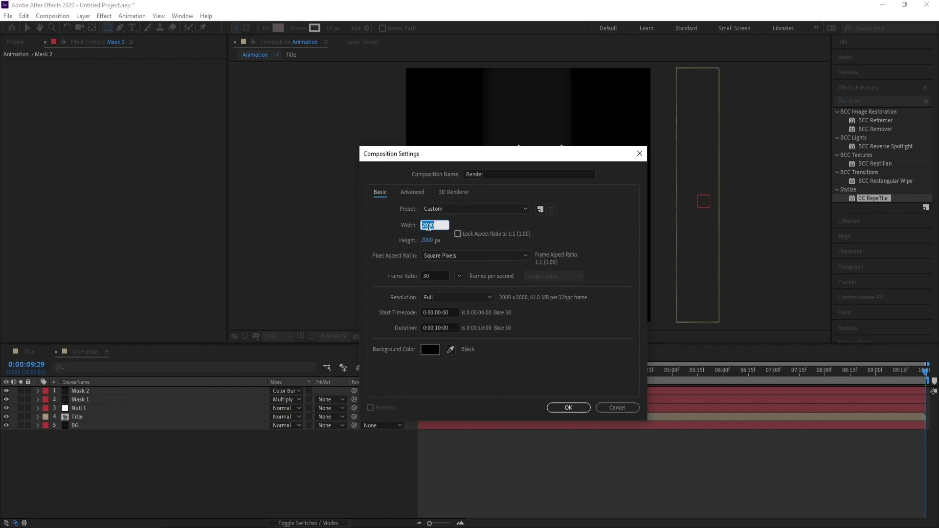
{"action": "type", "text": "1920"}
{"action": "left_click", "coordinate": [427, 238]}
{"action": "type", "text": "1"}
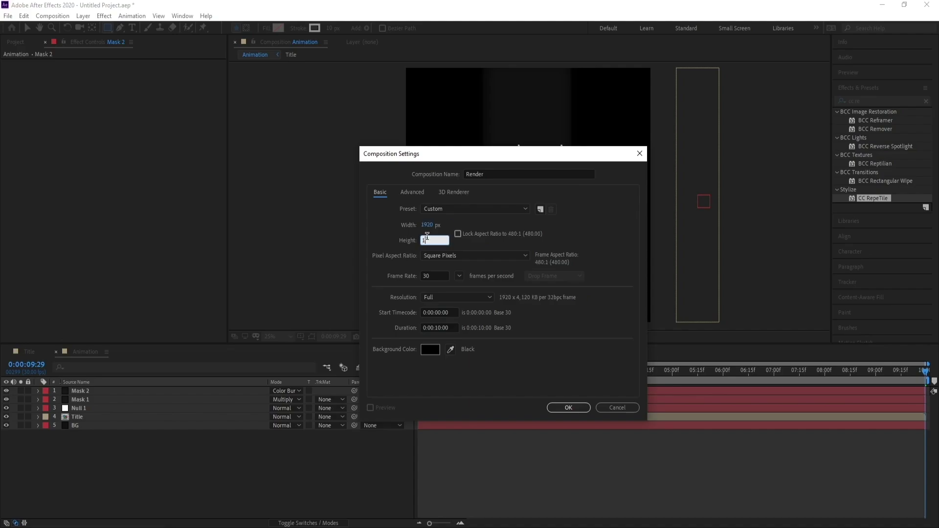
{"action": "type", "text": "080"}
{"action": "key", "text": "Return"}
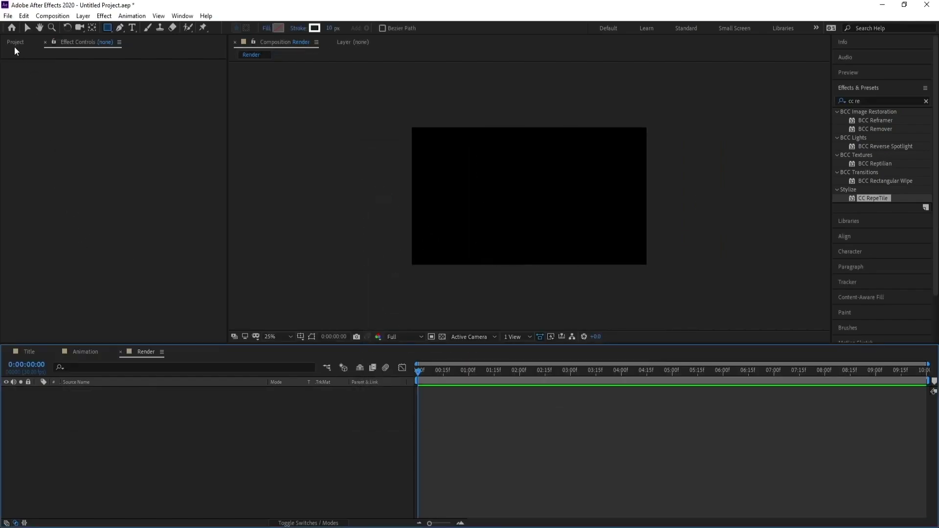
Add the Animation composition as a layer in the Render composition and toggle the transparency grid.
{"action": "left_click", "coordinate": [15, 45]}
{"action": "left_click_drag", "start_coordinate": [31, 135], "coordinate": [95, 415]}
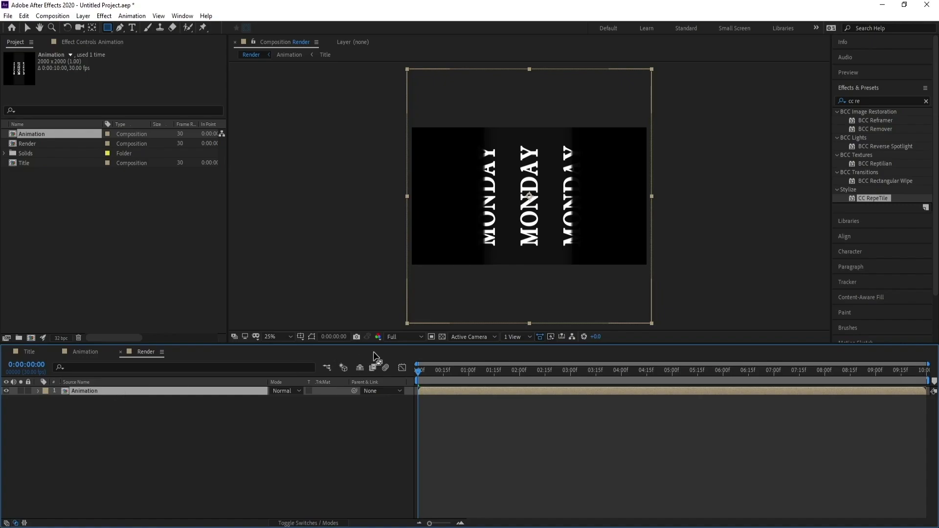
{"action": "left_click", "coordinate": [440, 336]}
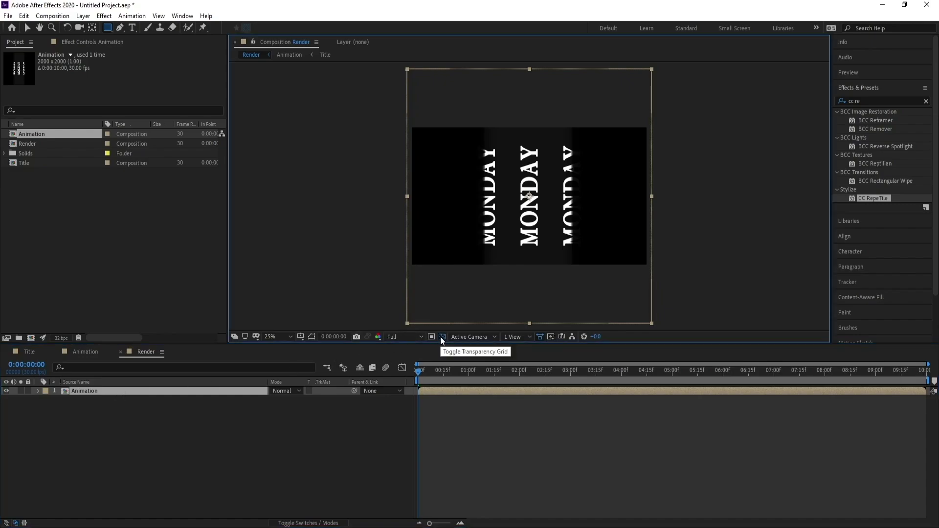
{"action": "left_click", "coordinate": [104, 435]}
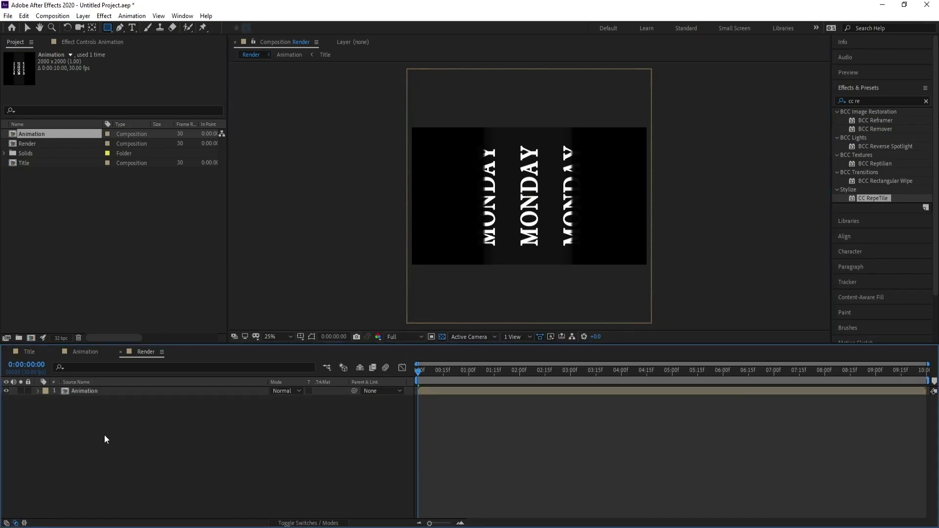
Find the CC Cylinder effect and apply it to the Animation layer in the Render composition.
{"action": "left_click", "coordinate": [91, 391]}
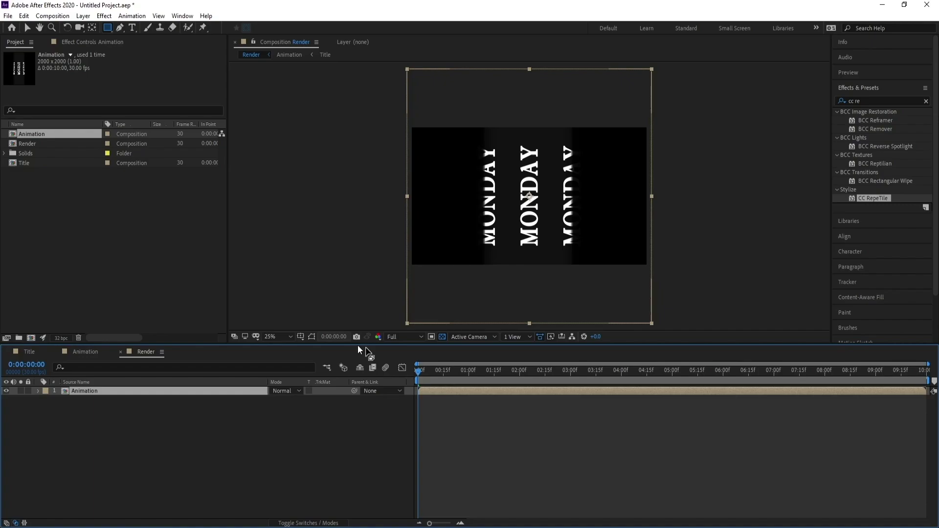
{"action": "left_click", "coordinate": [443, 336]}
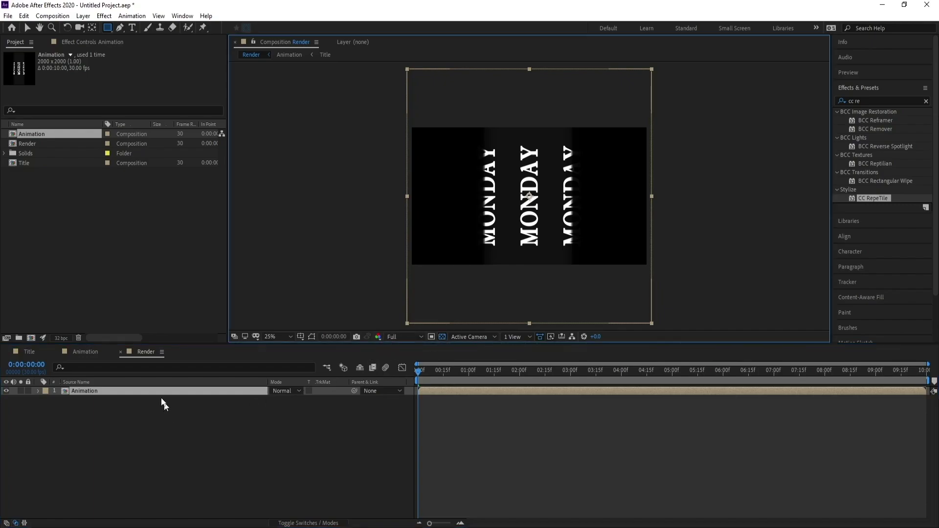
{"action": "left_click", "coordinate": [108, 394]}
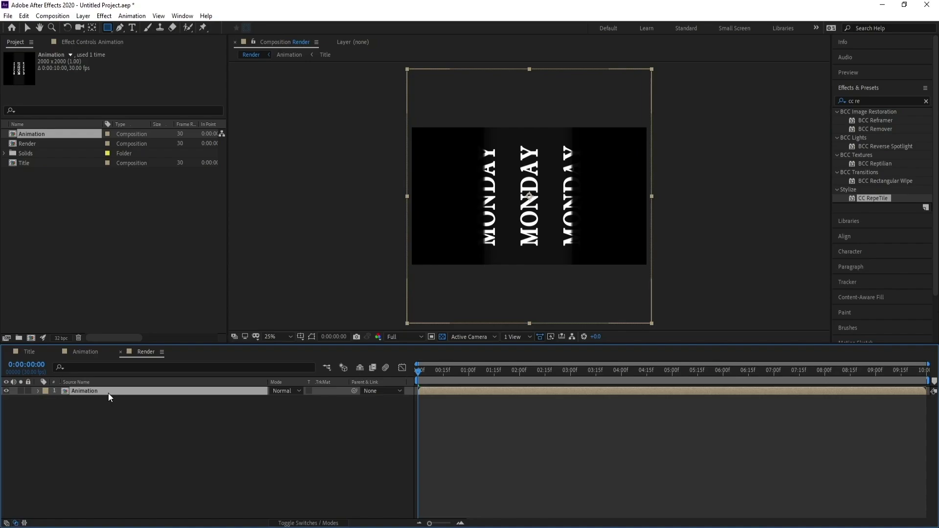
{"action": "left_click", "coordinate": [864, 101]}
{"action": "left_click_drag", "start_coordinate": [864, 101], "coordinate": [856, 104]}
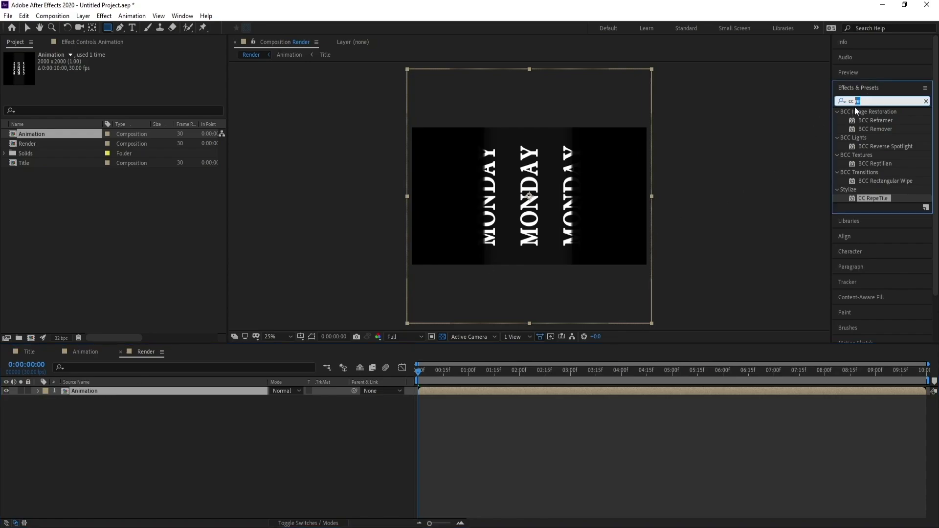
{"action": "type", "text": "c"}
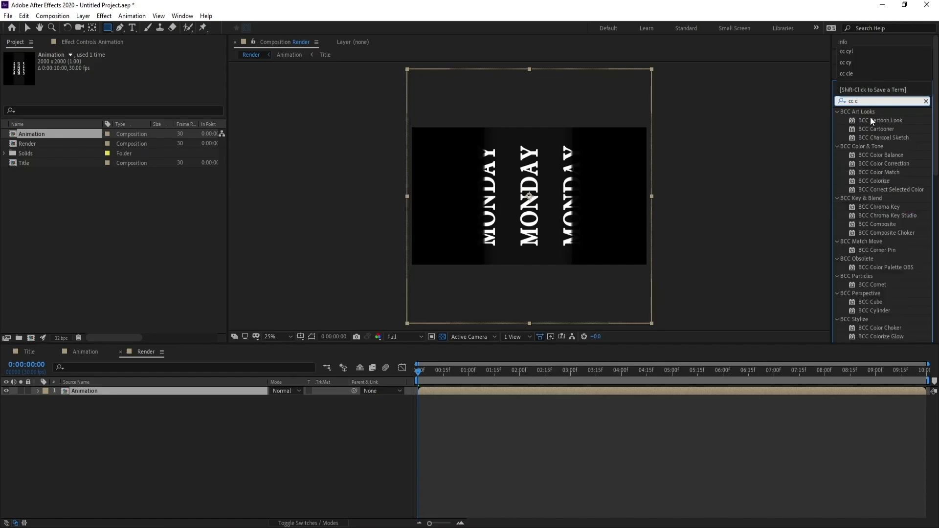
{"action": "type", "text": "y"}
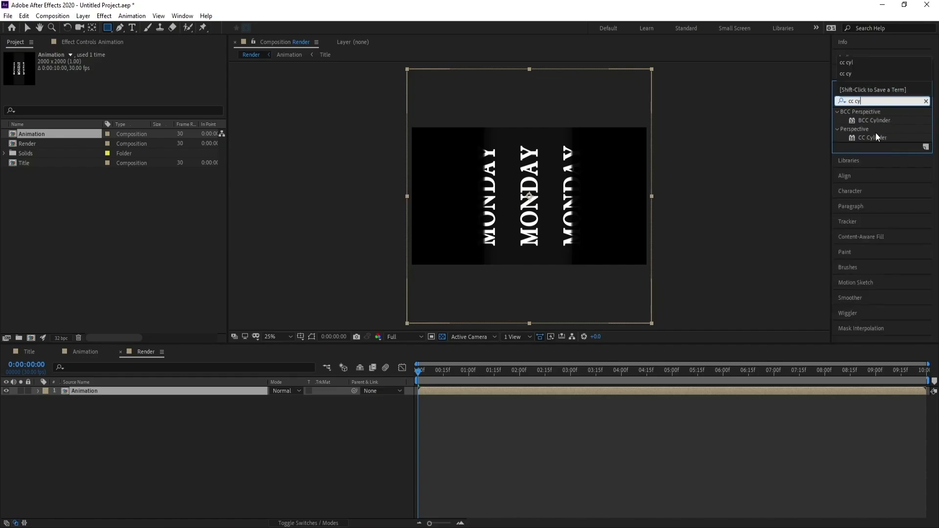
{"action": "left_click", "coordinate": [875, 139]}
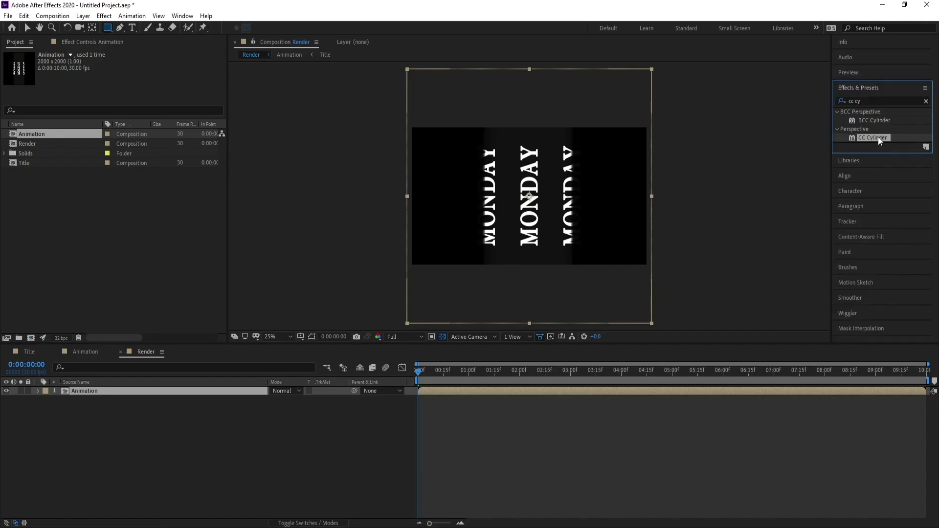
{"action": "left_click_drag", "start_coordinate": [878, 137], "coordinate": [709, 392]}
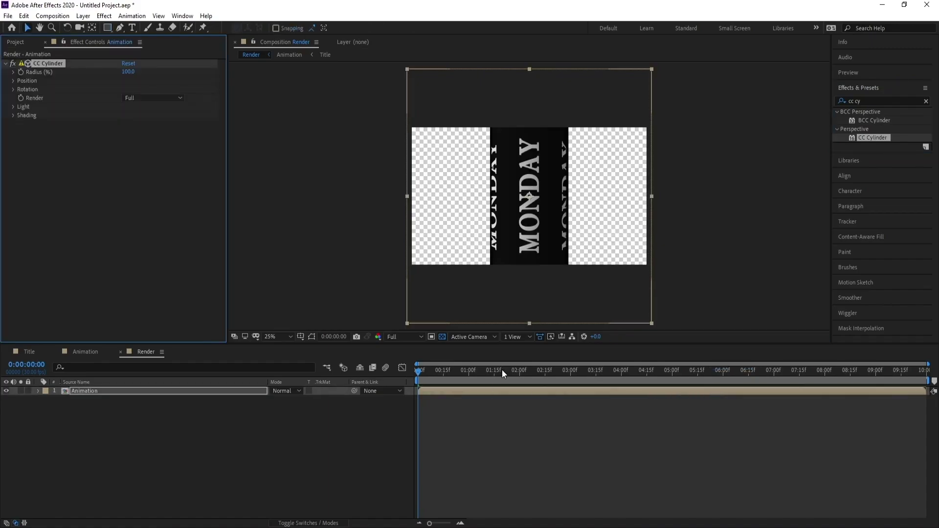
Switch the transparency grid on and off to check the empty areas around the cylinder.
{"action": "left_click", "coordinate": [442, 337]}
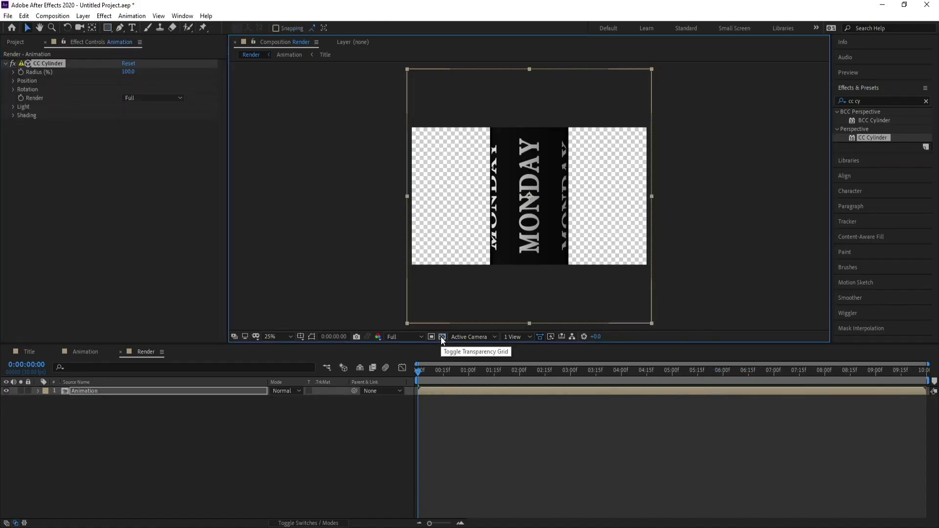
{"action": "left_click", "coordinate": [442, 336]}
{"action": "left_click", "coordinate": [442, 336]}
{"action": "left_click", "coordinate": [442, 336]}
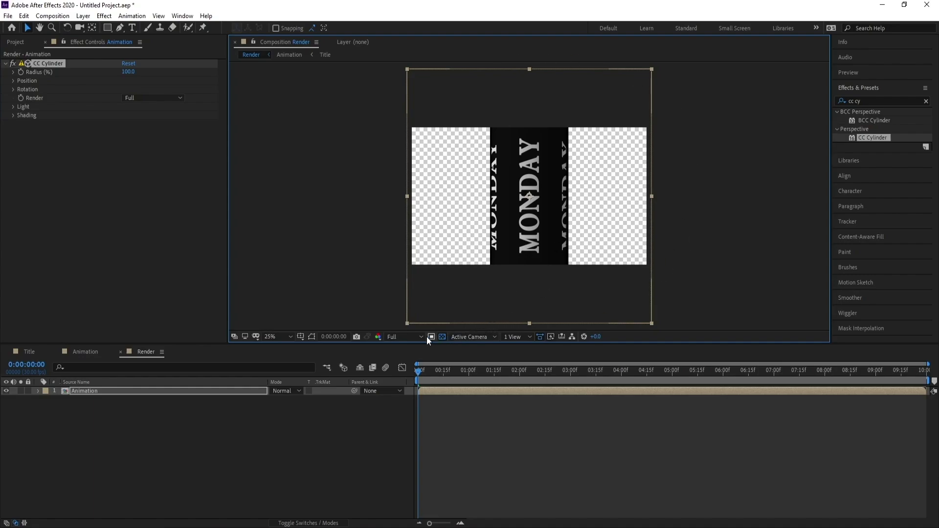
{"action": "left_click", "coordinate": [440, 337]}
{"action": "left_click", "coordinate": [441, 337]}
Set the CC Cylinder effect's Render option to Outside, Light Height to 100 and Diffuse to 100.
{"action": "left_click", "coordinate": [142, 99]}
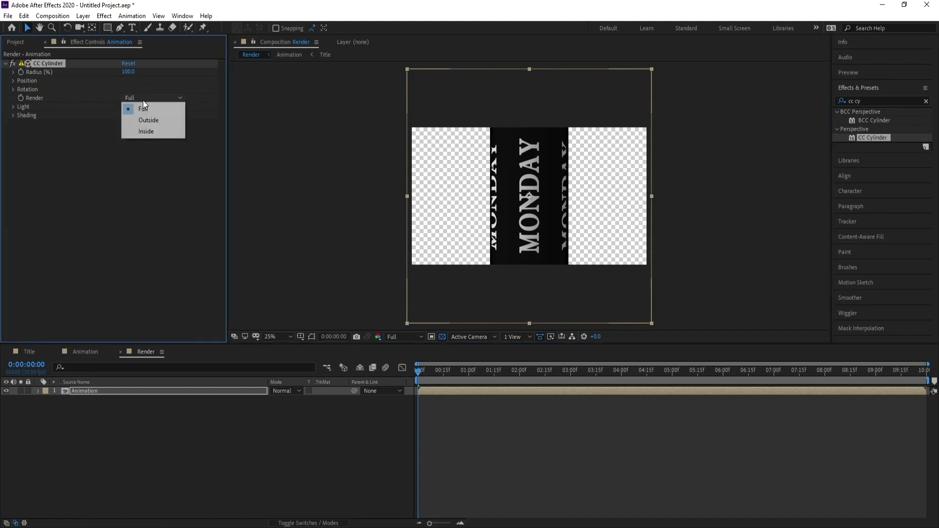
{"action": "left_click", "coordinate": [150, 119]}
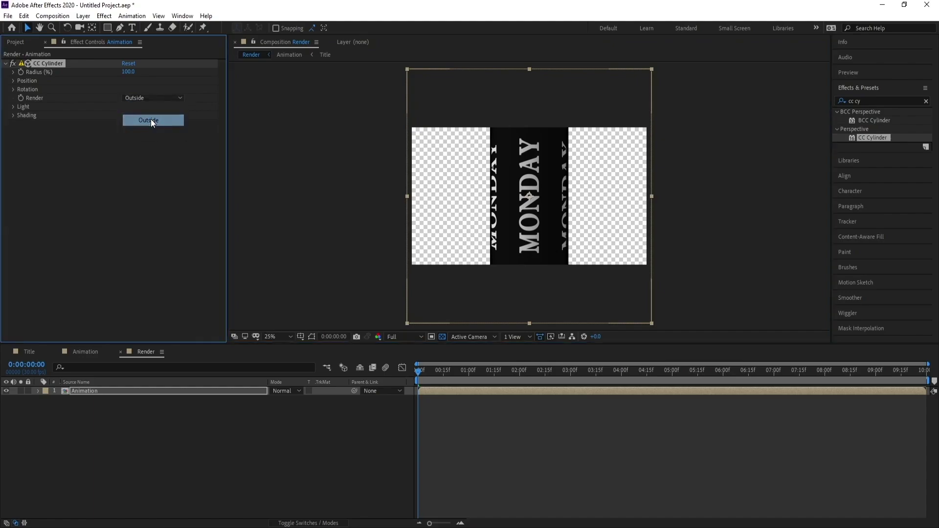
{"action": "left_click", "coordinate": [14, 106]}
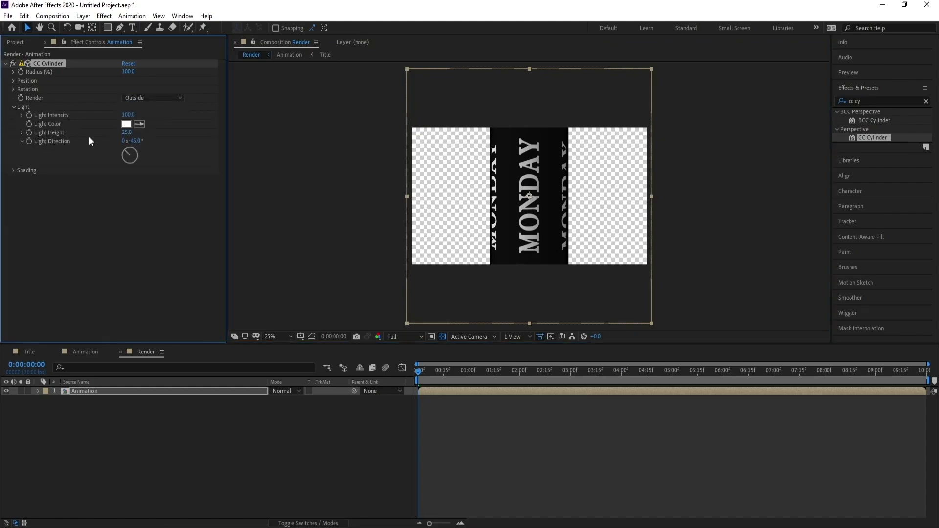
{"action": "left_click_drag", "start_coordinate": [126, 136], "coordinate": [285, 133]}
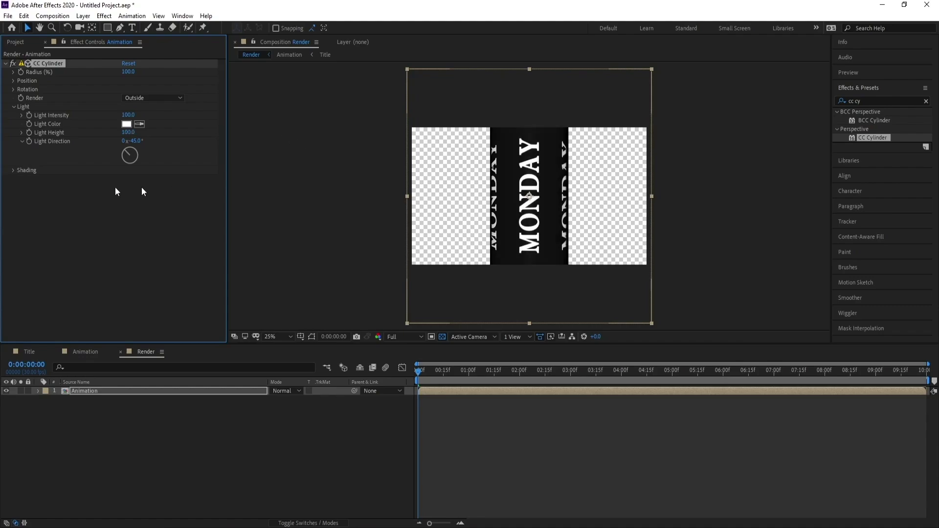
{"action": "left_click", "coordinate": [13, 170]}
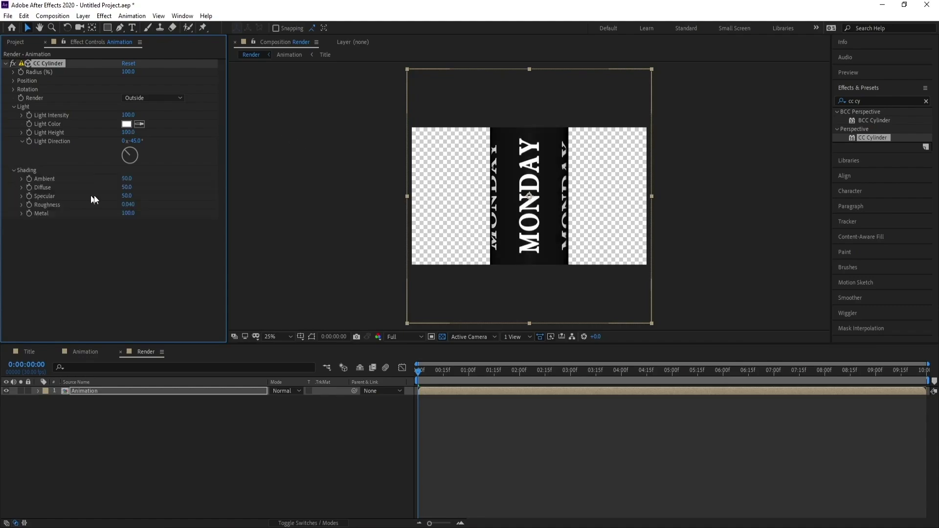
{"action": "left_click_drag", "start_coordinate": [126, 187], "coordinate": [171, 187]}
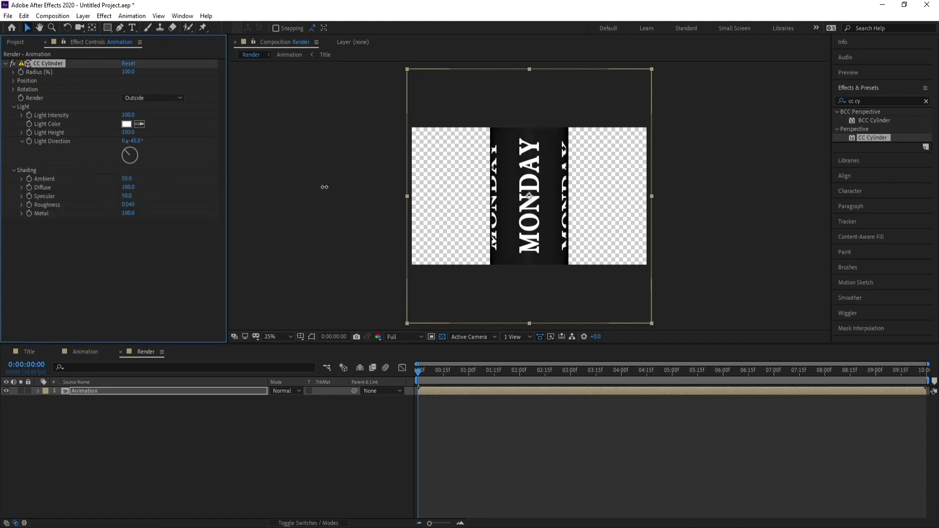
Duplicate the Animation layer twice in the Render composition.
{"action": "left_click", "coordinate": [83, 390]}
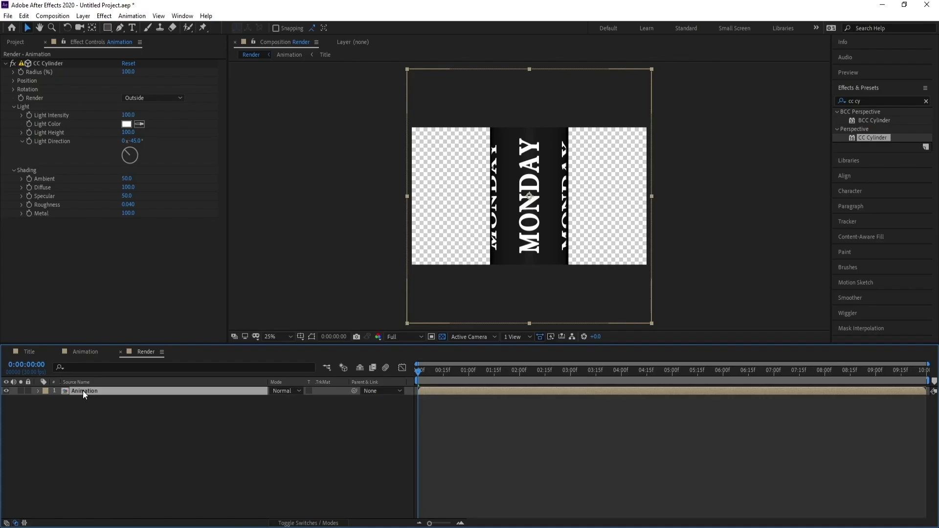
{"action": "key", "text": "ctrl+d"}
{"action": "key", "text": "ctrl+d"}
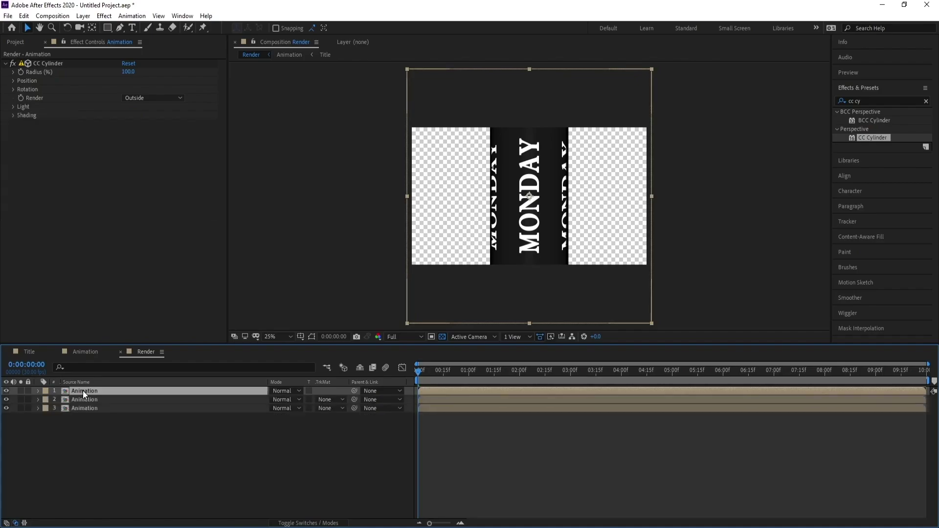
Set the top Animation layer's Position to 330, 540 and turn off the transparency grid.
{"action": "key", "text": "p"}
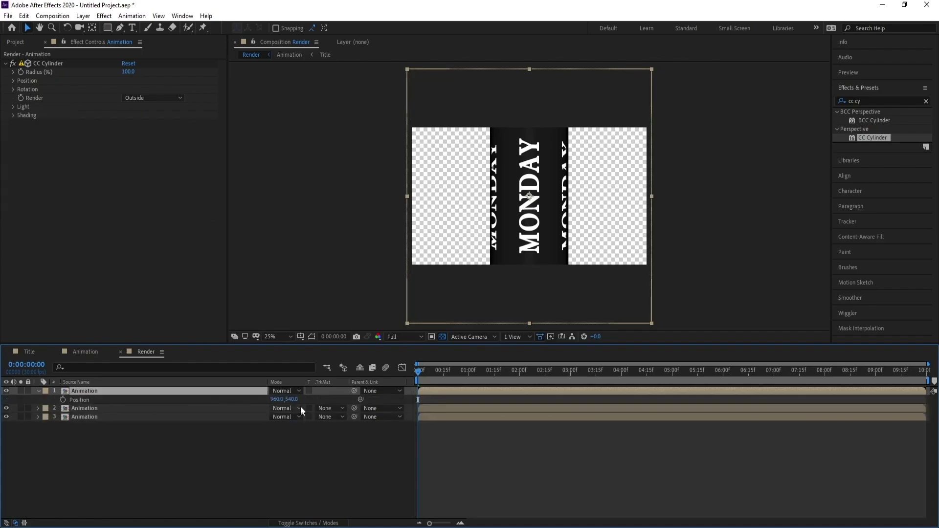
{"action": "left_click_drag", "start_coordinate": [289, 400], "coordinate": [17, 417]}
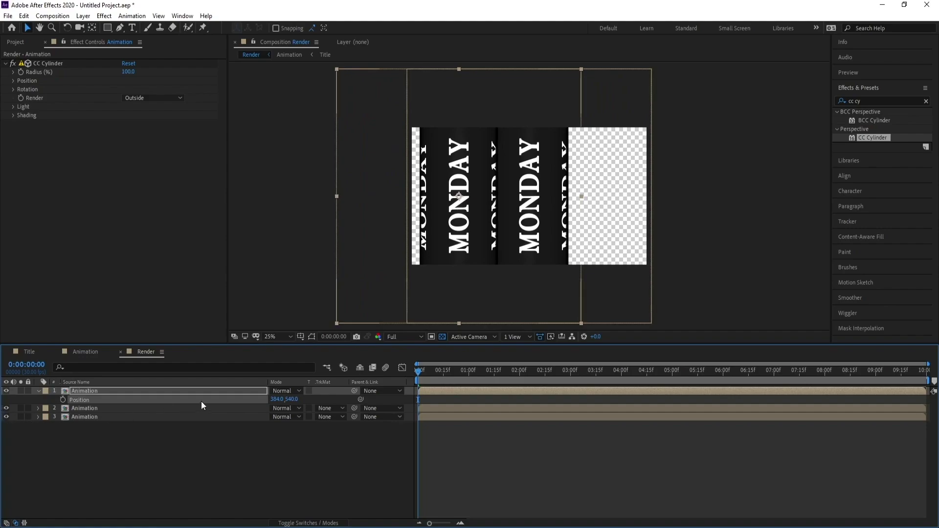
{"action": "left_click_drag", "start_coordinate": [274, 399], "coordinate": [249, 400]}
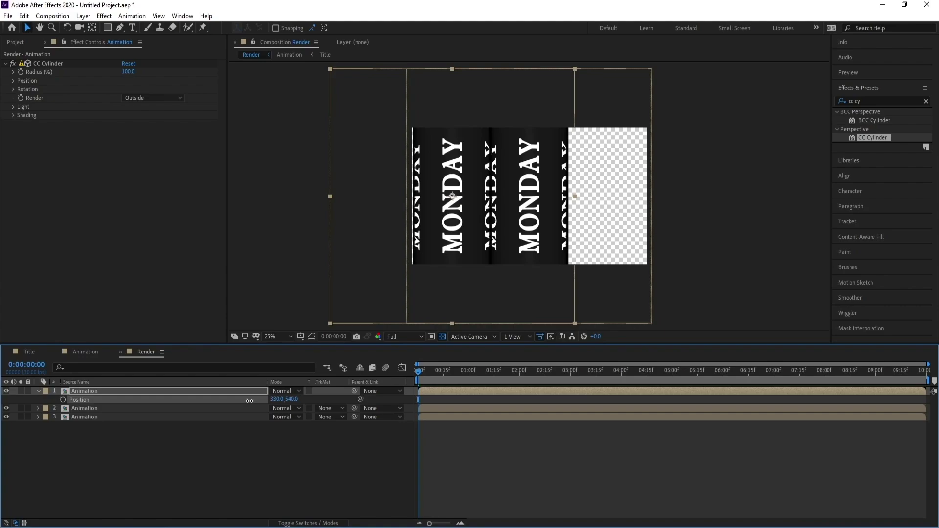
{"action": "left_click", "coordinate": [442, 336]}
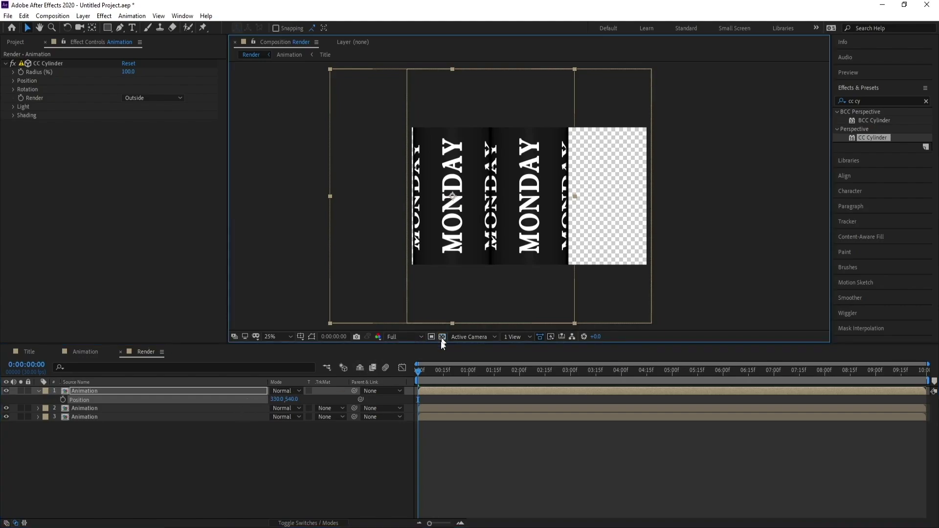
Set the bottom Animation layer's Position to 1584, 540 and collapse the open layer properties.
{"action": "left_click", "coordinate": [84, 409]}
{"action": "left_click", "coordinate": [90, 421]}
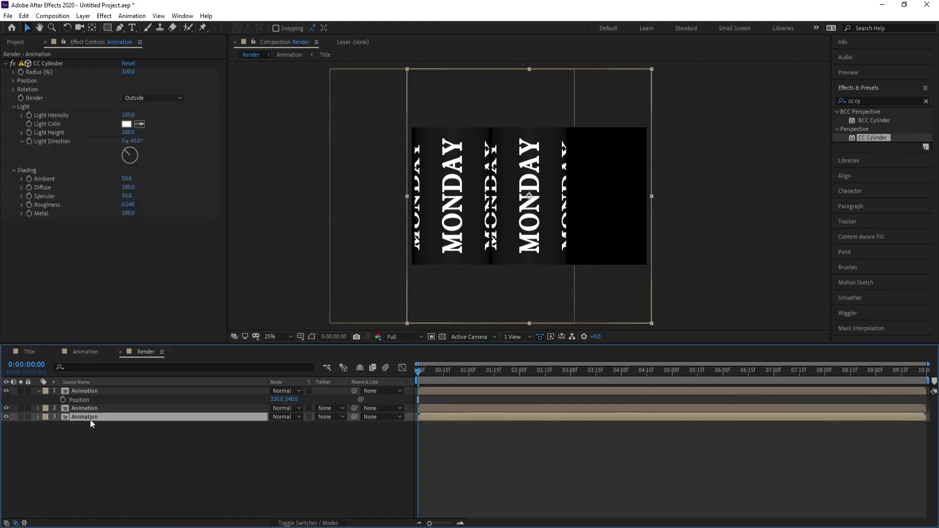
{"action": "key", "text": "p"}
{"action": "left_click_drag", "start_coordinate": [273, 426], "coordinate": [580, 428]}
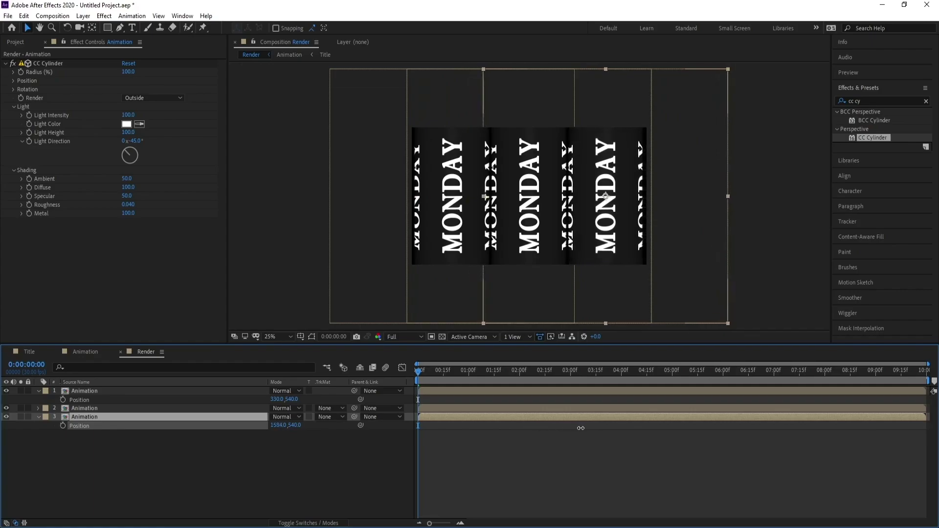
{"action": "key", "text": "Return"}
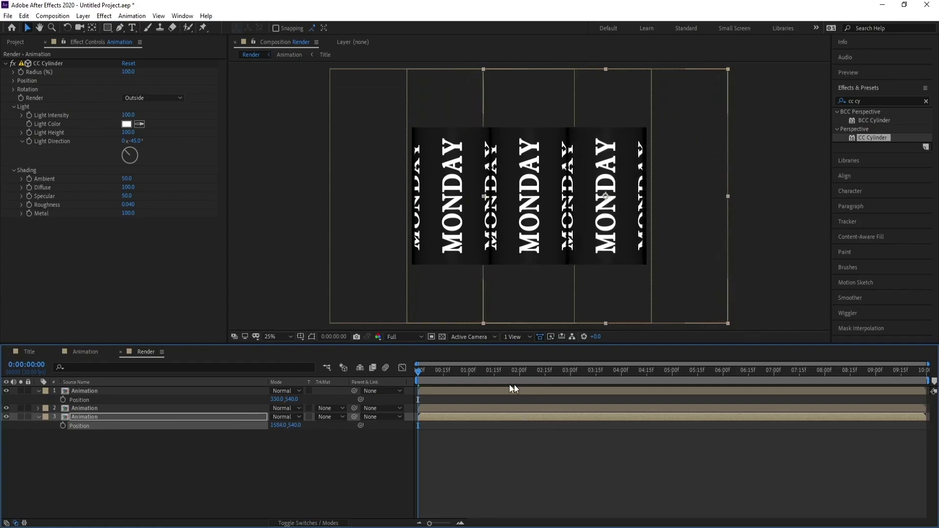
{"action": "left_click", "coordinate": [39, 390]}
{"action": "left_click", "coordinate": [39, 408]}
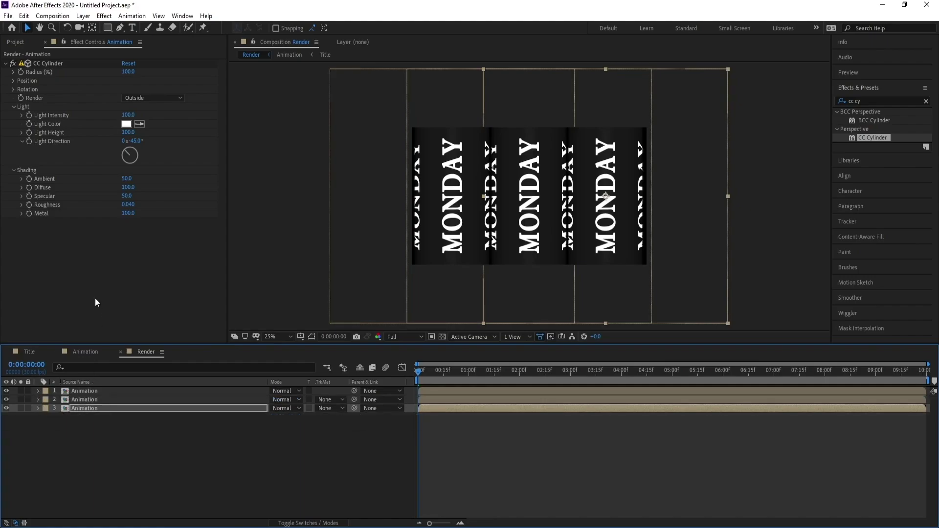
Add a null object above the three Animation layers.
{"action": "left_click", "coordinate": [107, 391]}
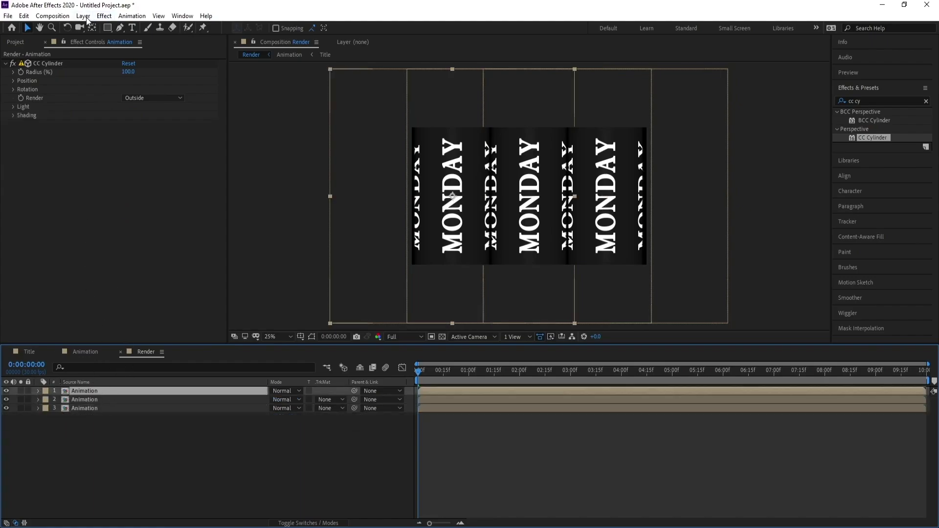
{"action": "left_click", "coordinate": [83, 16]}
{"action": "mouse_move", "coordinate": [96, 28]}
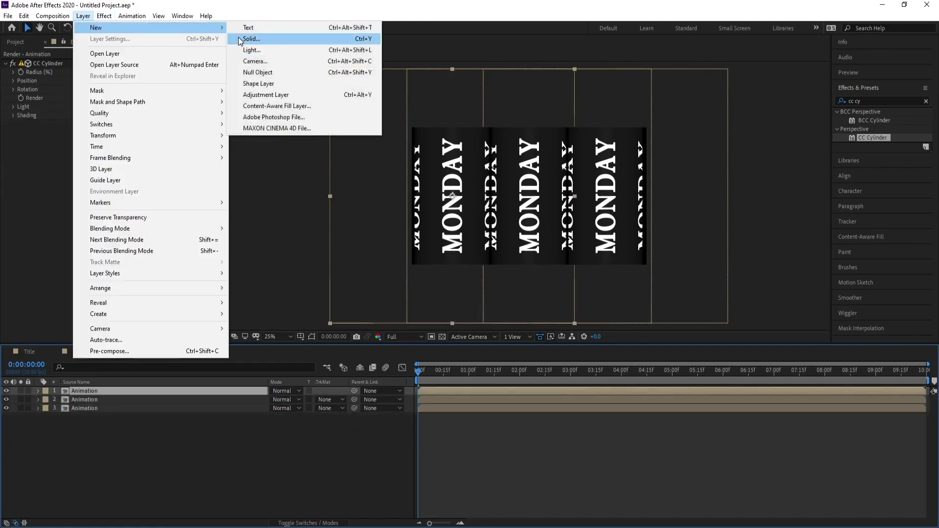
{"action": "left_click", "coordinate": [266, 74]}
Parent all three Animation layers to the null object.
{"action": "left_click", "coordinate": [86, 401]}
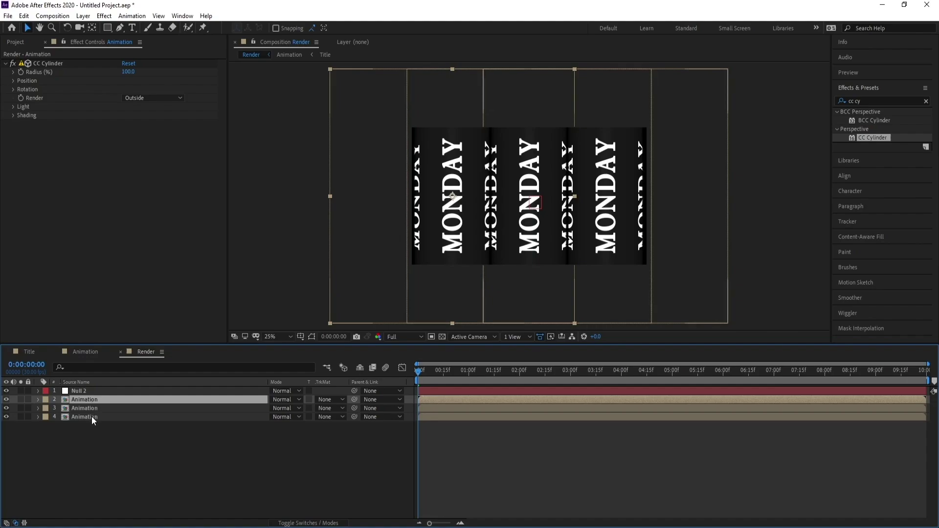
{"action": "left_click", "coordinate": [92, 415], "text": "shift"}
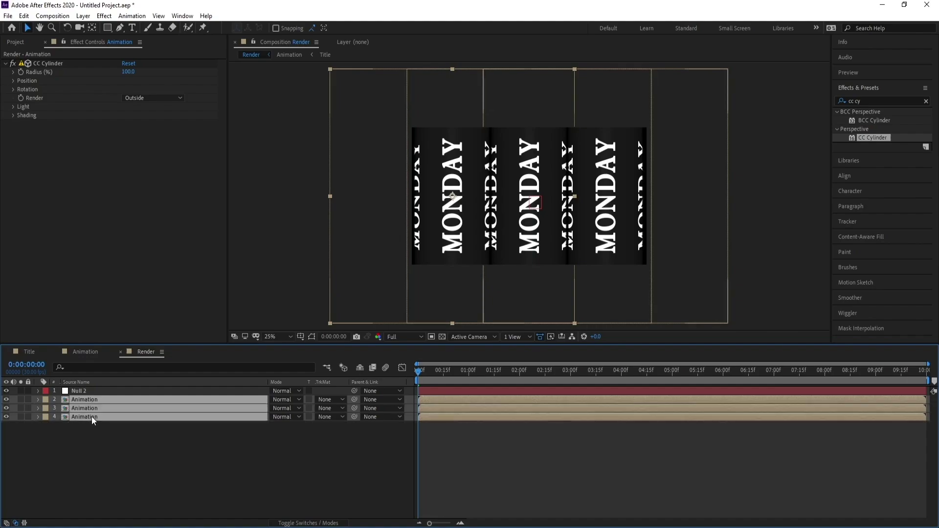
{"action": "left_click", "coordinate": [377, 420]}
{"action": "left_click", "coordinate": [389, 442]}
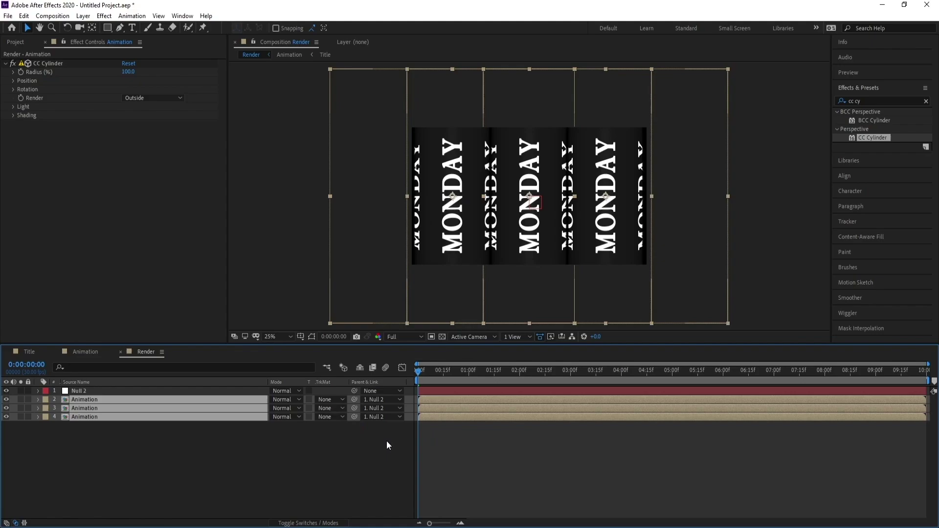
Set the null object's Rotation to 45 degrees and its Scale to 137%.
{"action": "left_click", "coordinate": [90, 393]}
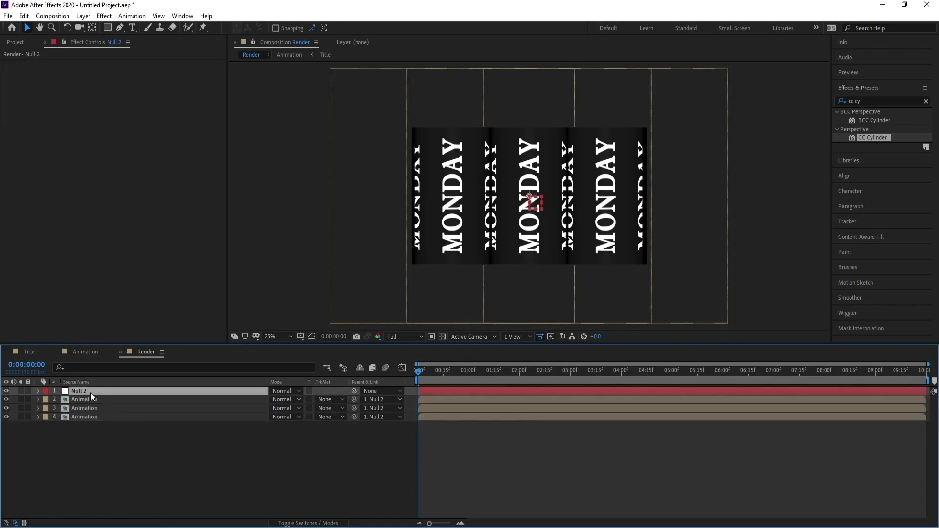
{"action": "key", "text": "r"}
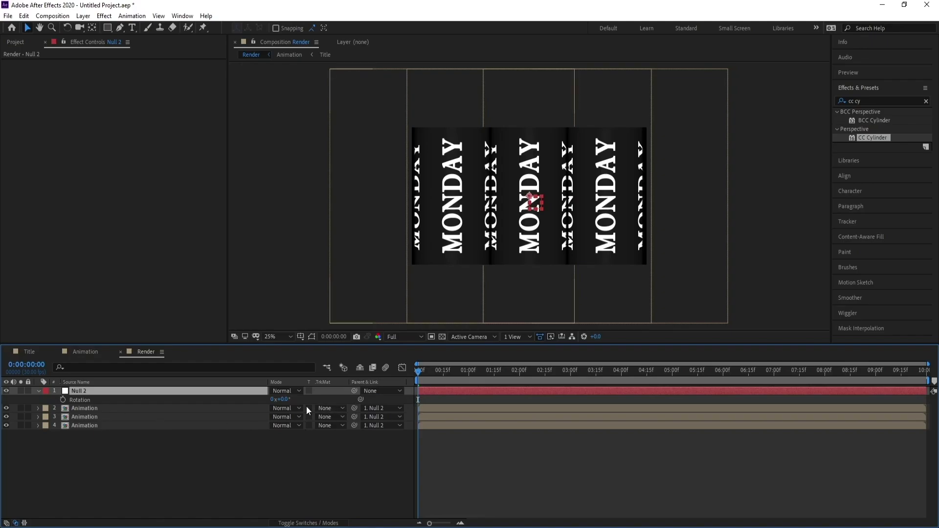
{"action": "left_click", "coordinate": [287, 400]}
{"action": "type", "text": "45"}
{"action": "key", "text": "Return"}
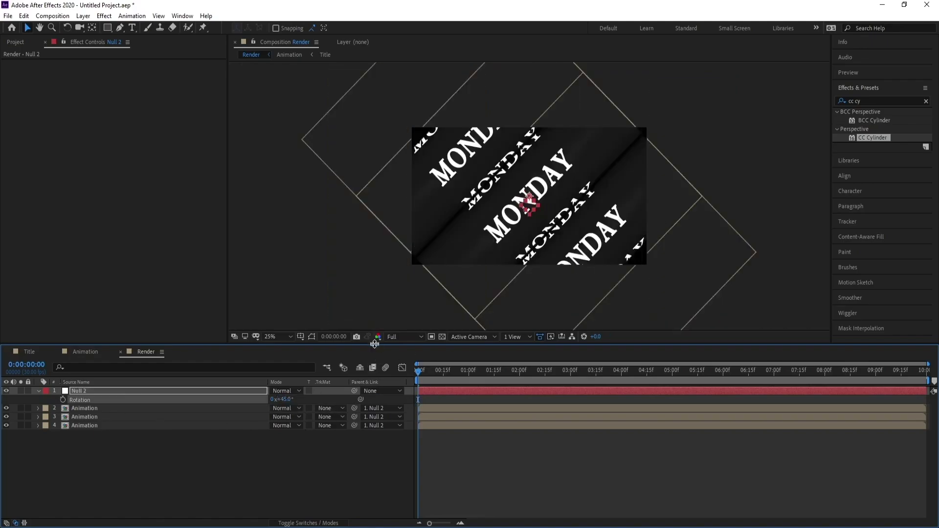
{"action": "key", "text": "s"}
{"action": "left_click_drag", "start_coordinate": [299, 399], "coordinate": [317, 399]}
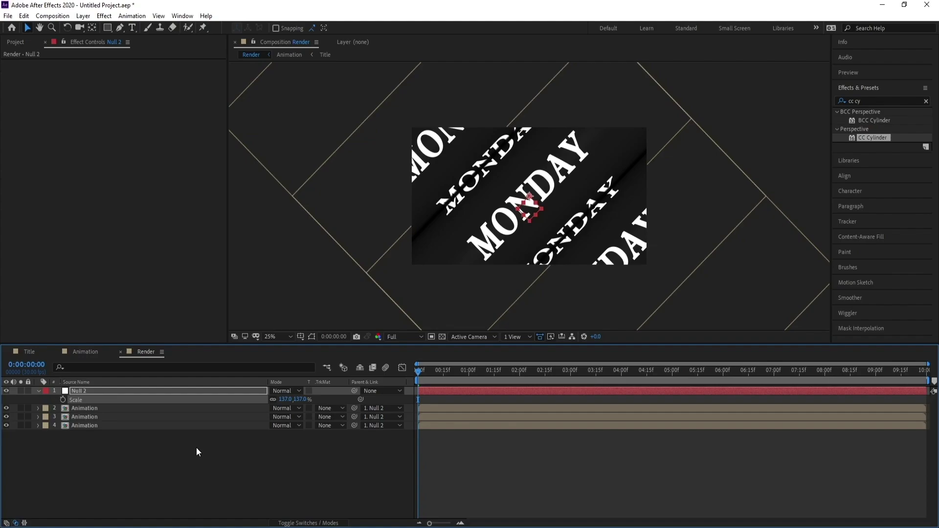
Check the animation up to about 2 seconds and add an adjustment layer above the null object.
{"action": "left_click", "coordinate": [466, 373]}
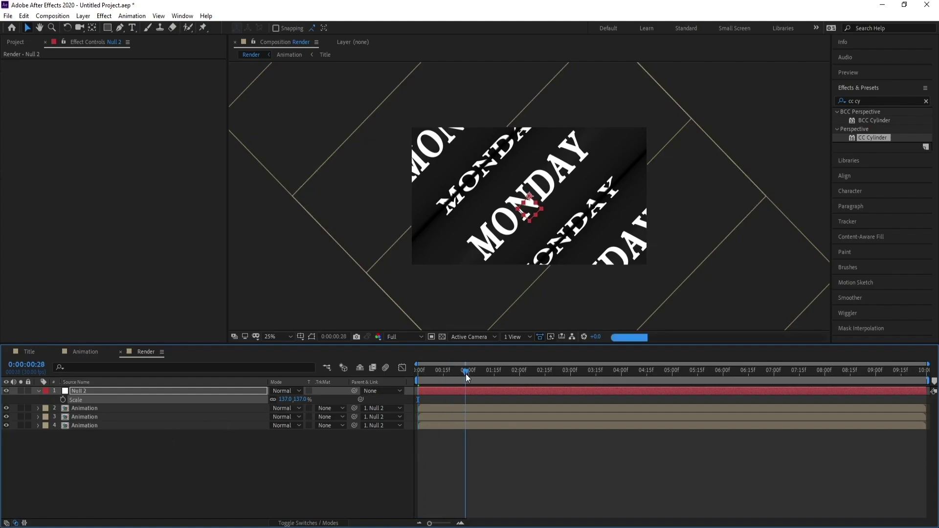
{"action": "left_click_drag", "start_coordinate": [476, 374], "coordinate": [524, 370]}
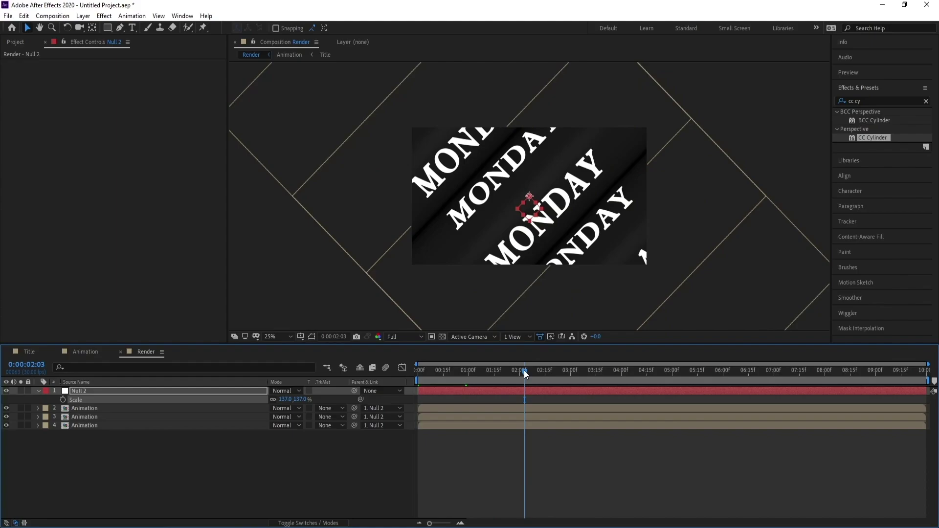
{"action": "left_click", "coordinate": [100, 393]}
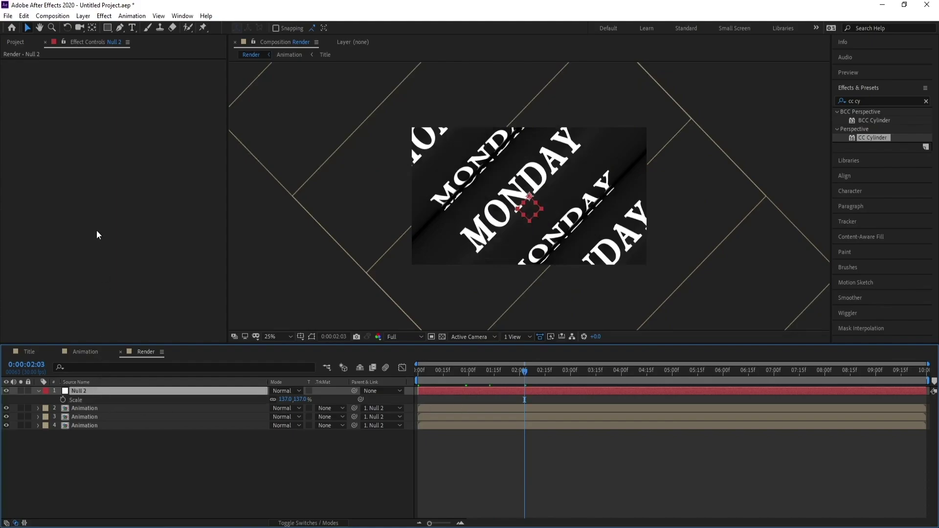
{"action": "left_click", "coordinate": [83, 15]}
{"action": "mouse_move", "coordinate": [104, 28]}
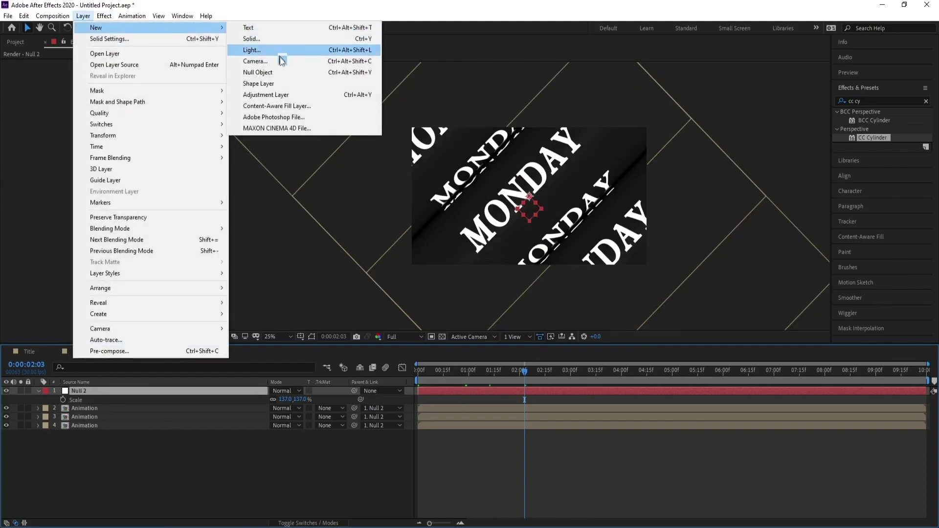
{"action": "left_click", "coordinate": [284, 94]}
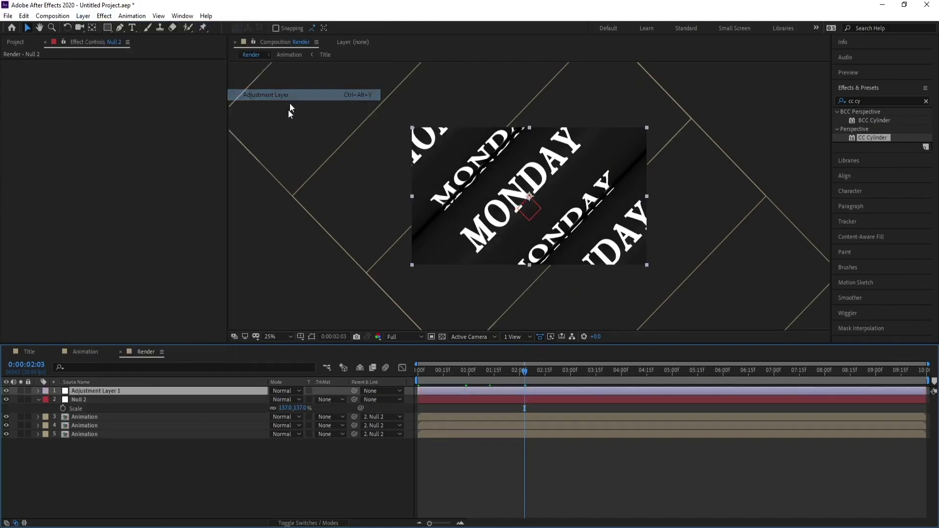
Apply the Curves effect to the adjustment layer and shape its RGB curve into a gentle S, lowering shadows and raising highlights.
{"action": "left_click", "coordinate": [104, 15]}
{"action": "mouse_move", "coordinate": [196, 302]}
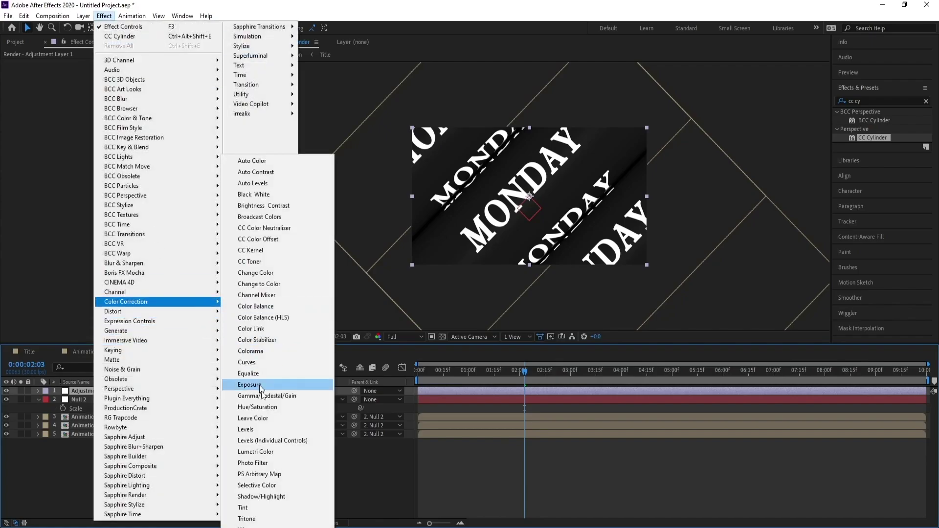
{"action": "left_click", "coordinate": [259, 363]}
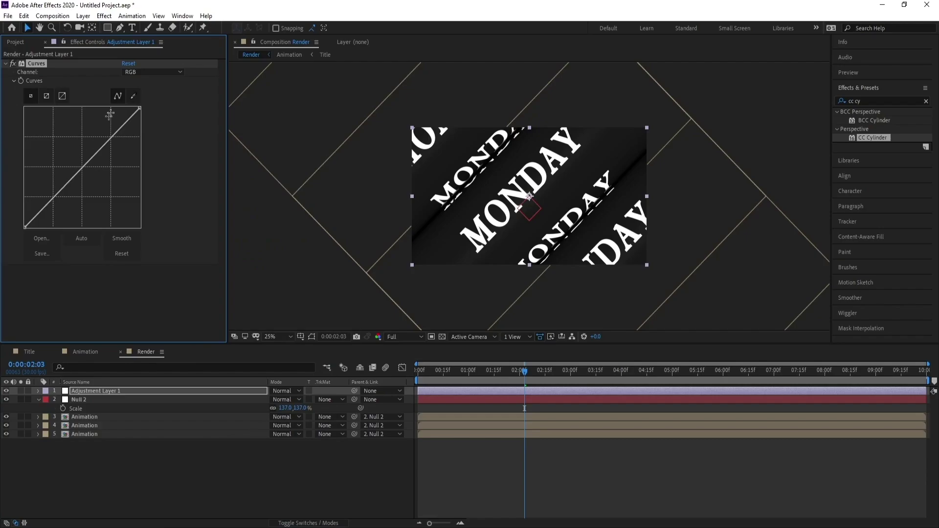
{"action": "left_click_drag", "start_coordinate": [57, 191], "coordinate": [70, 192]}
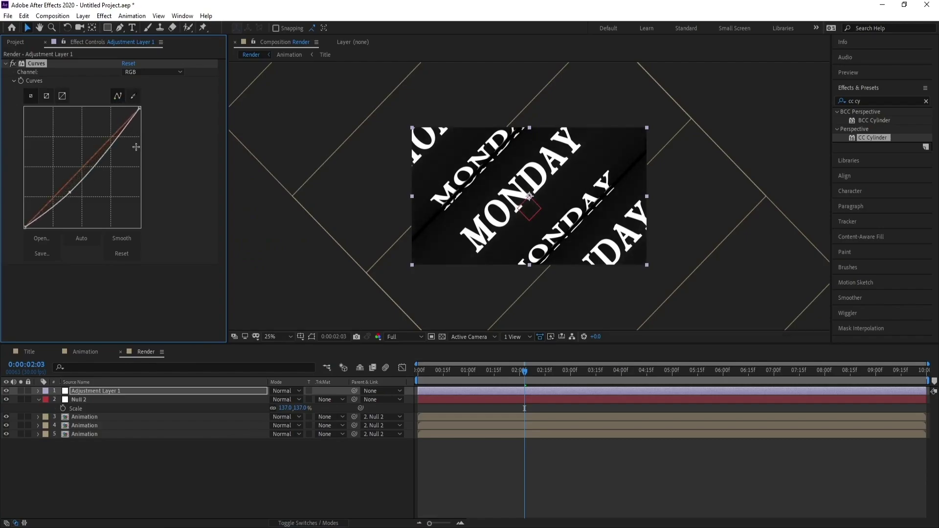
{"action": "left_click_drag", "start_coordinate": [112, 146], "coordinate": [101, 140]}
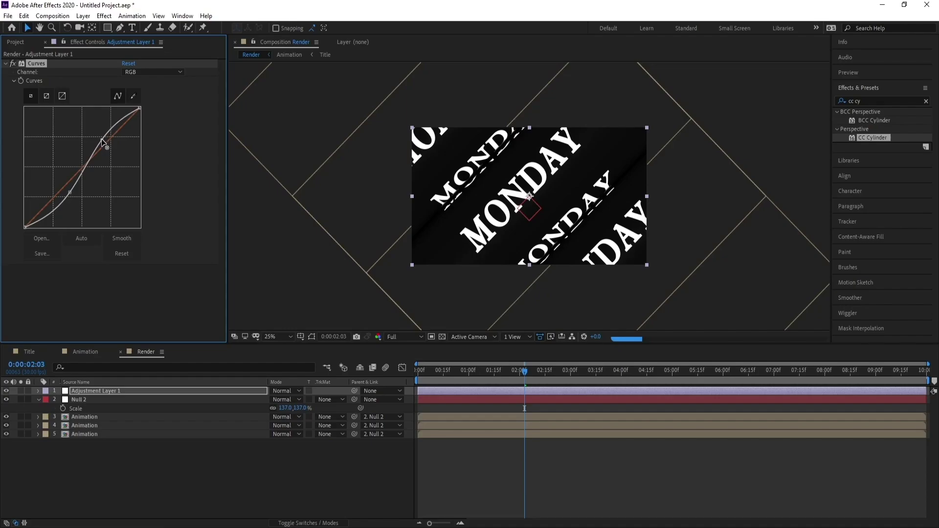
Preview the graded Render animation from the start and again from 0:00:01:00.
{"action": "left_click", "coordinate": [407, 380]}
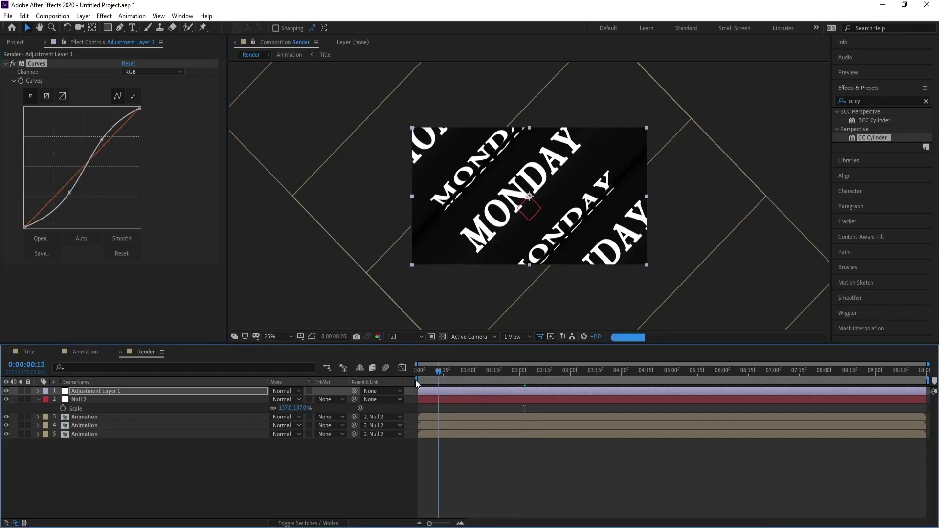
{"action": "key", "text": "Home"}
{"action": "key", "text": "space"}
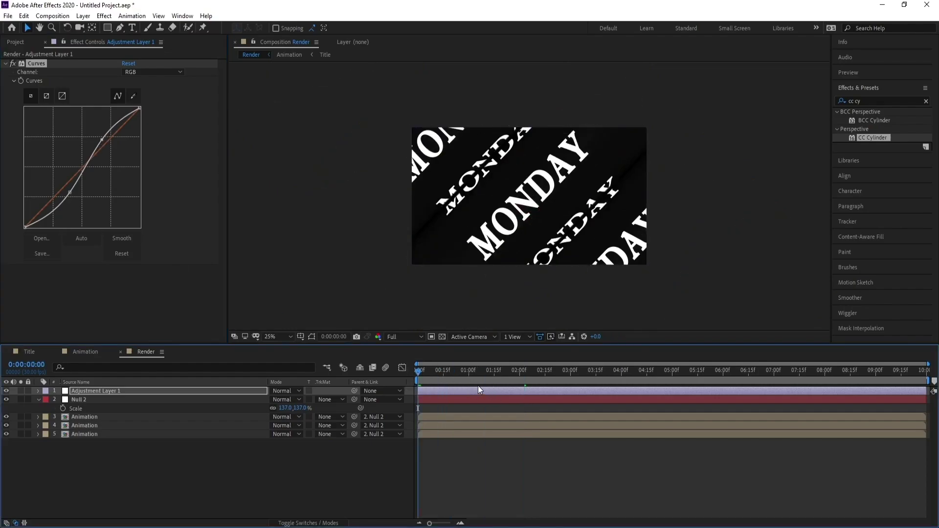
{"action": "left_click", "coordinate": [469, 372]}
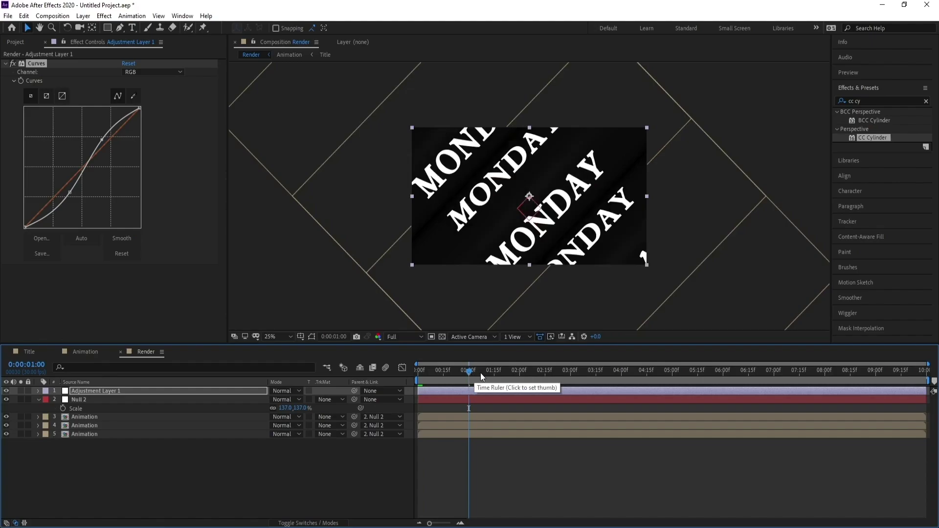
{"action": "key", "text": "space"}
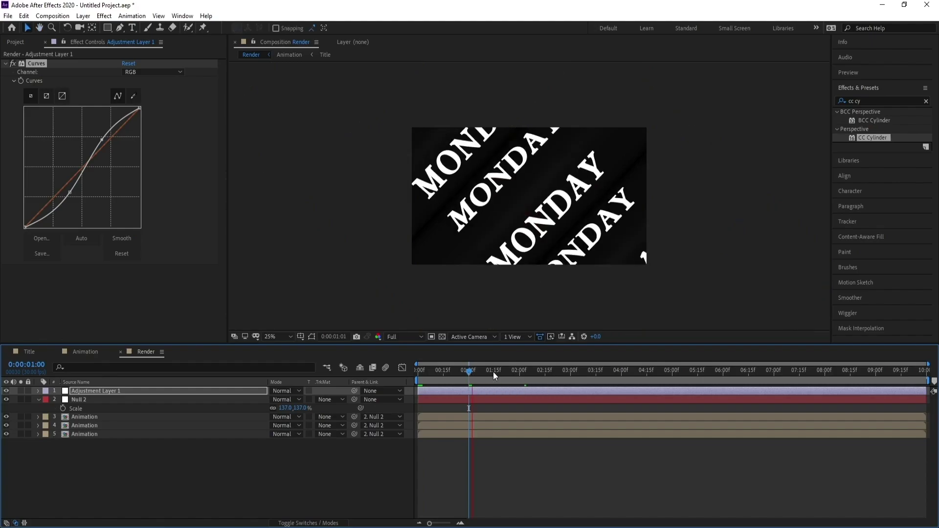